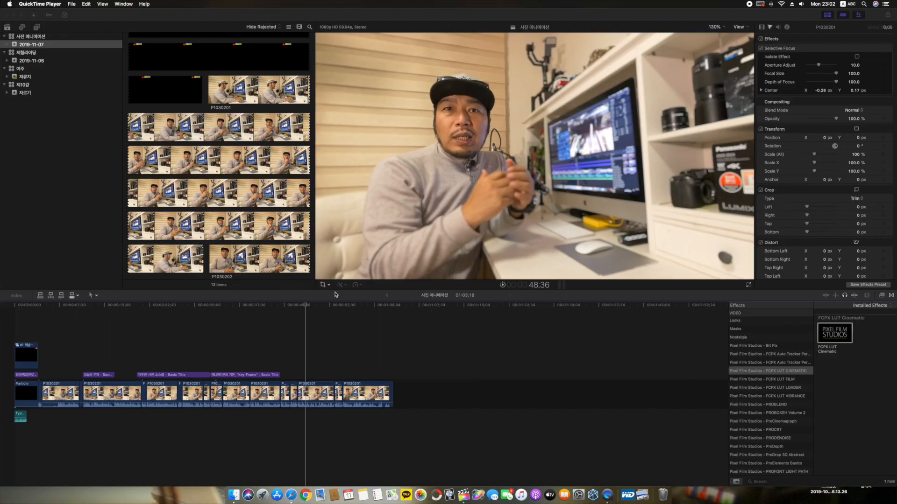
# Step: Open the Media Import window for the 2019-11-07 event and close it without importing anything
pyautogui.click(93, 18)
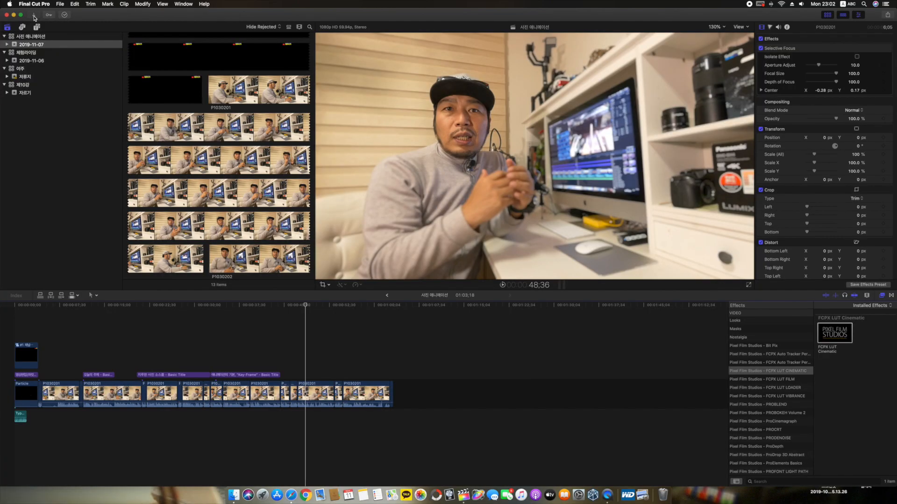
pyautogui.click(83, 36)
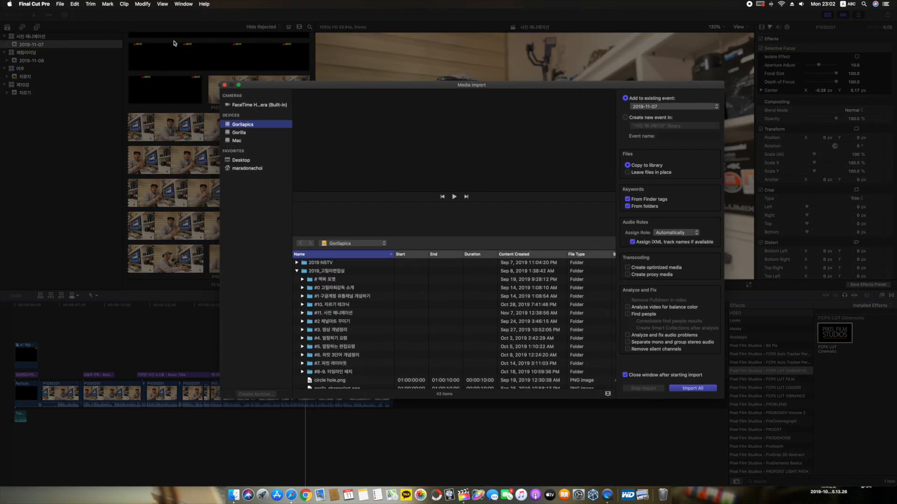
pyautogui.click(225, 85)
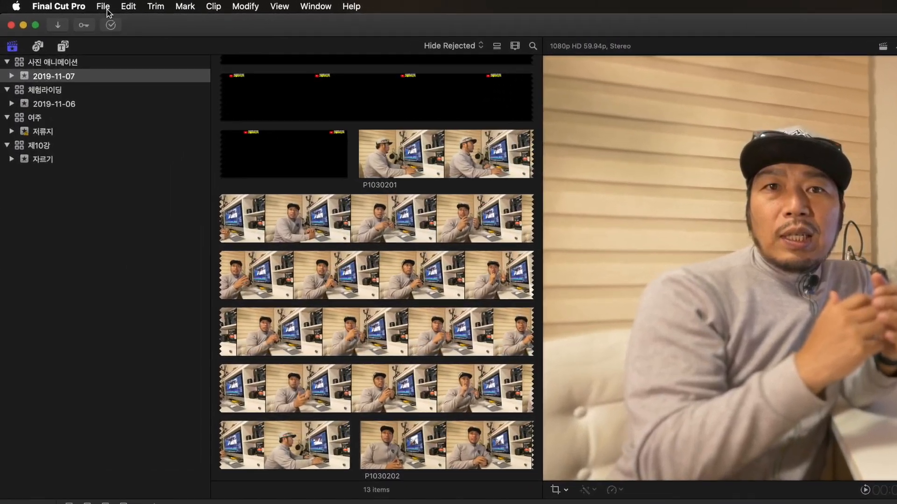
pyautogui.click(61, 5)
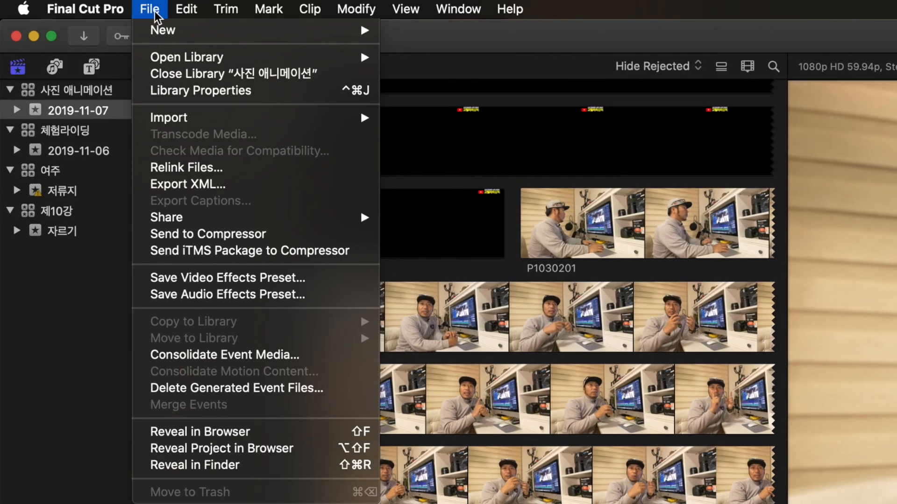
pyautogui.moveTo(283, 119)
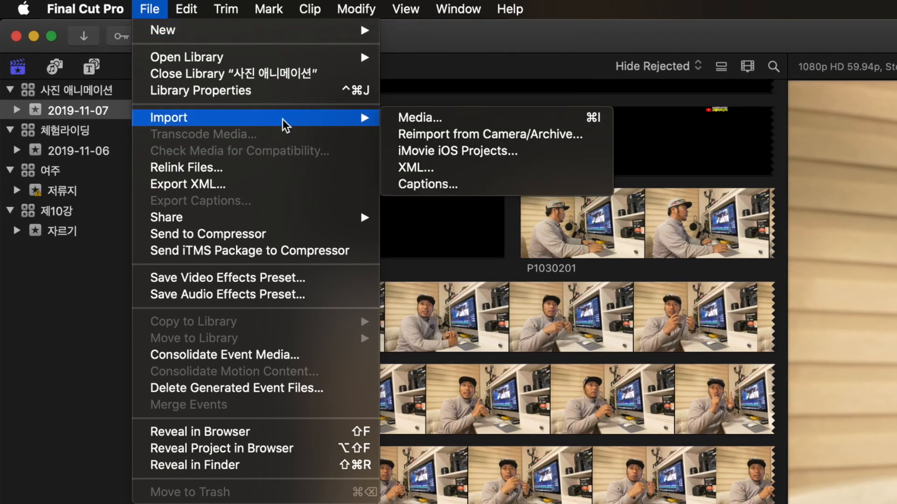
pyautogui.click(458, 122)
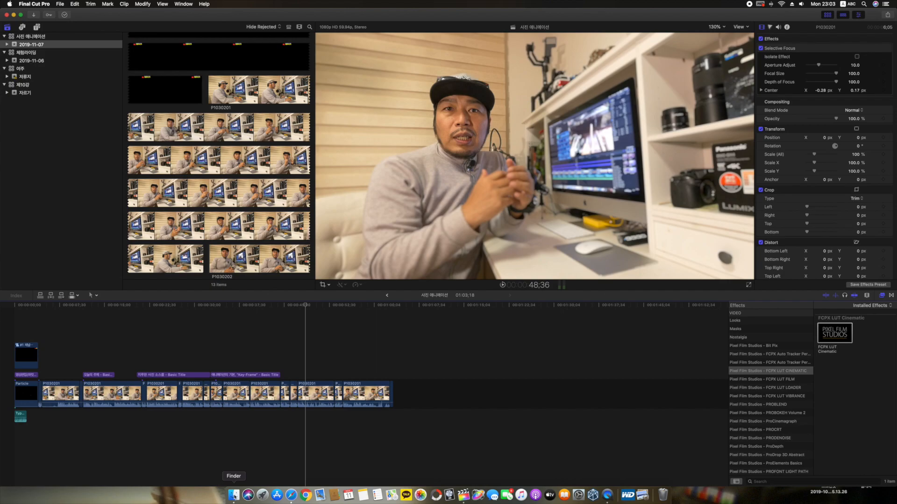
# Step: Try importing the selected HEIC photos from Finder's Downloads folder into the 2019-11-07 event and undo the import
pyautogui.click(233, 494)
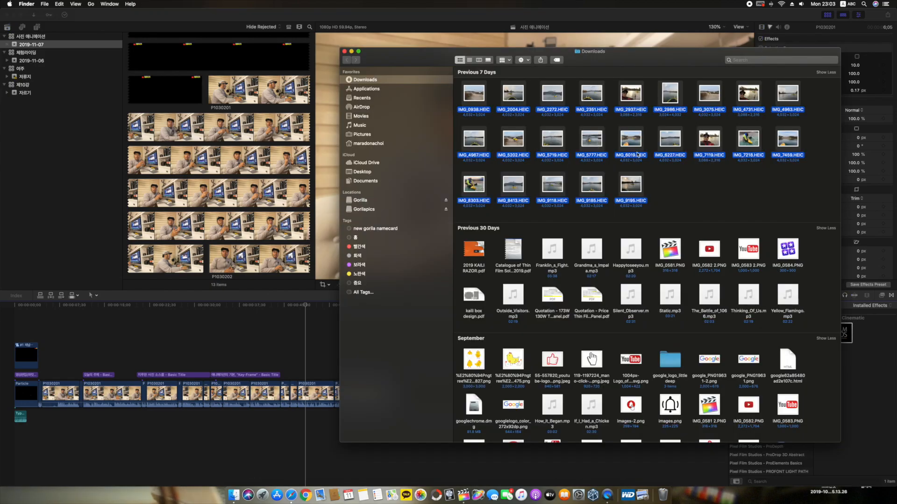
pyautogui.moveTo(821, 207); pyautogui.dragTo(238, 112)
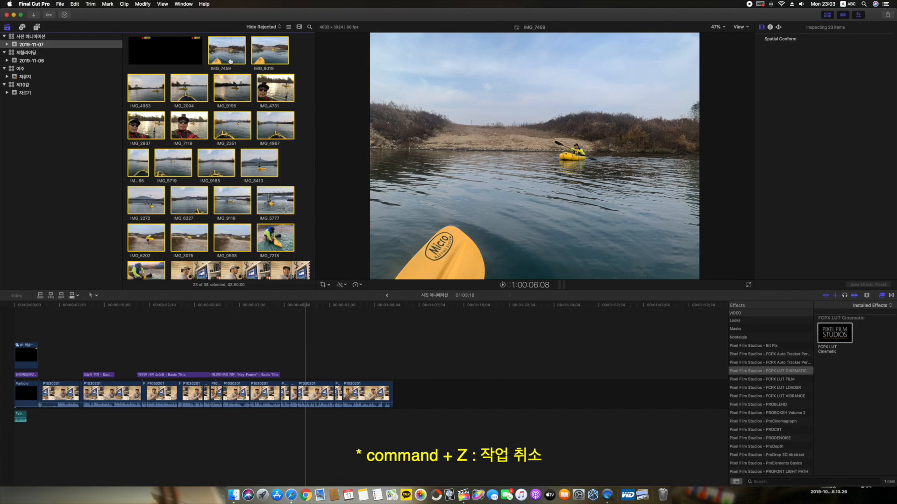
pyautogui.press('super+z')
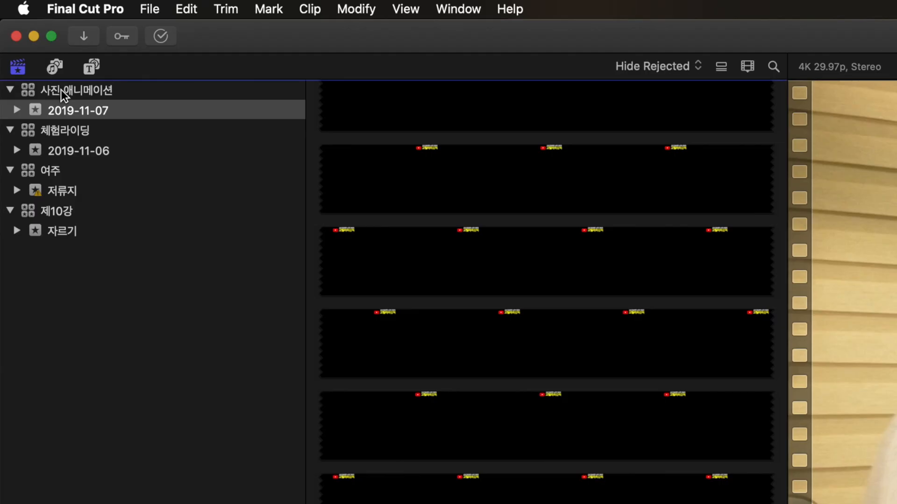
# Step: Try to import the selected Downloads photos from Finder while the 사진 애니메이션 library is selected instead of its event
pyautogui.click(55, 90)
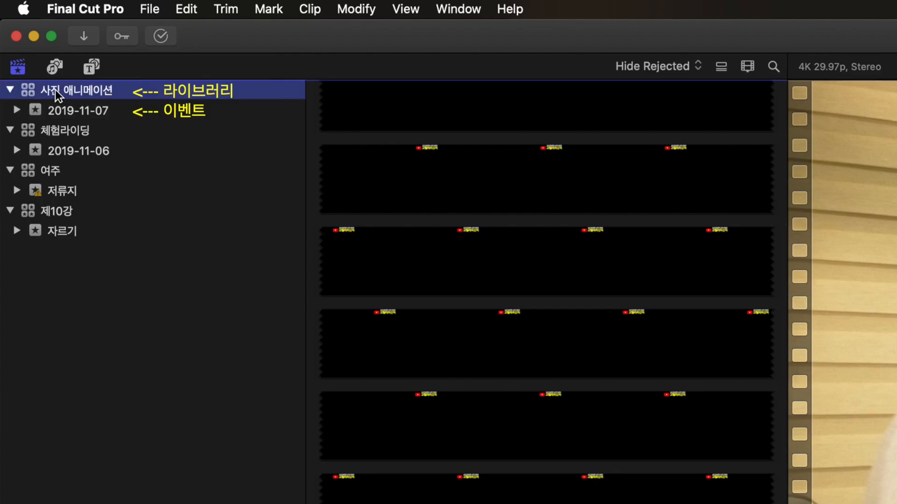
pyautogui.click(83, 110)
pyautogui.click(80, 92)
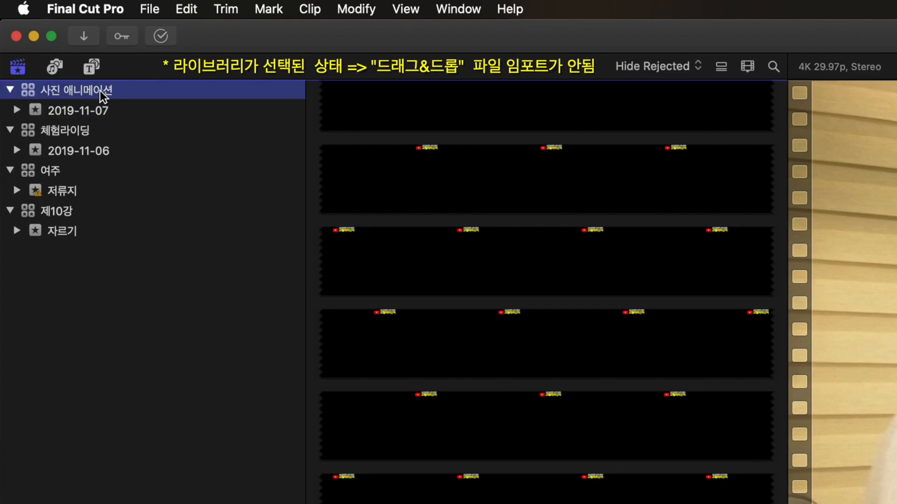
pyautogui.press('super+2')
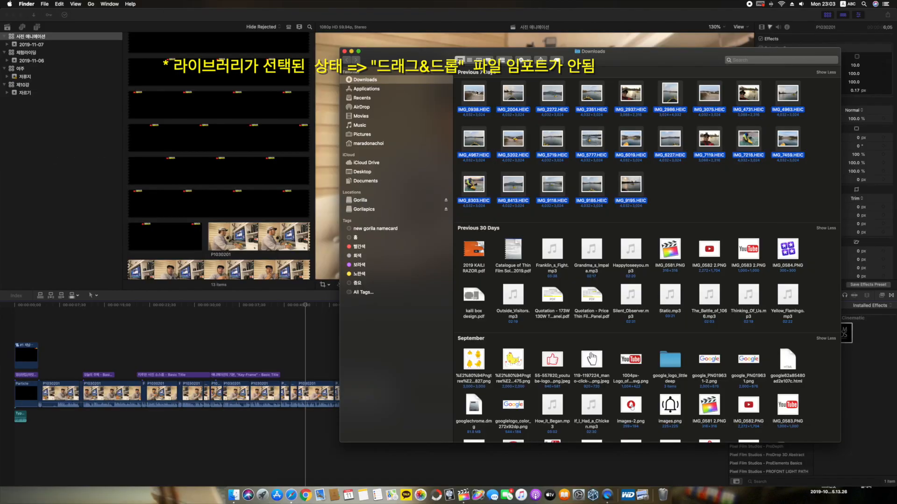
pyautogui.moveTo(476, 92); pyautogui.dragTo(208, 105)
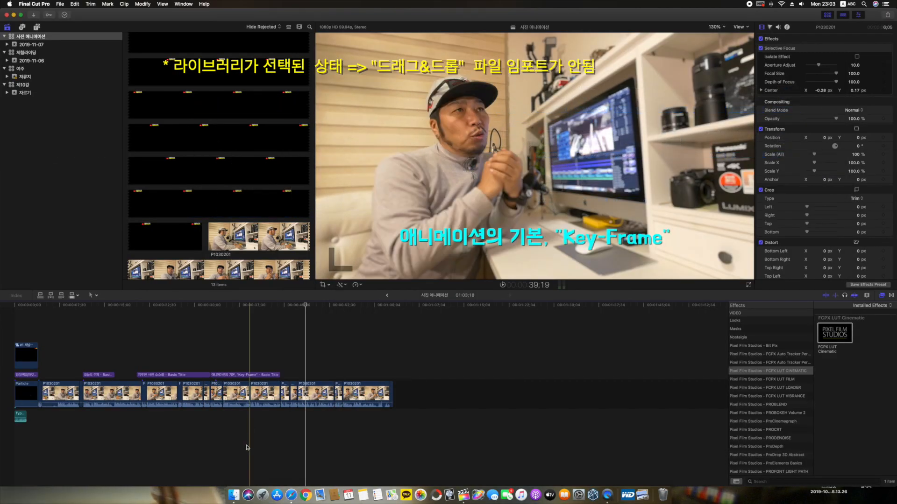
pyautogui.click(233, 495)
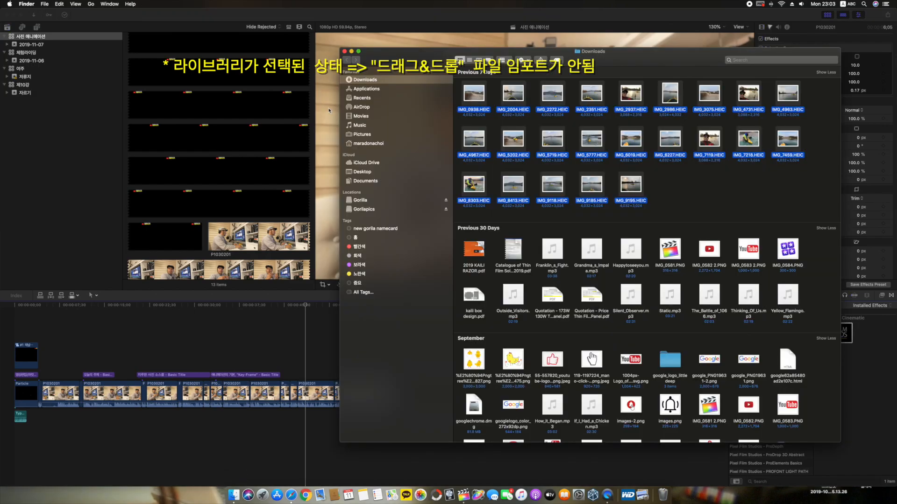
pyautogui.moveTo(328, 111); pyautogui.dragTo(172, 107)
pyautogui.click(707, 197)
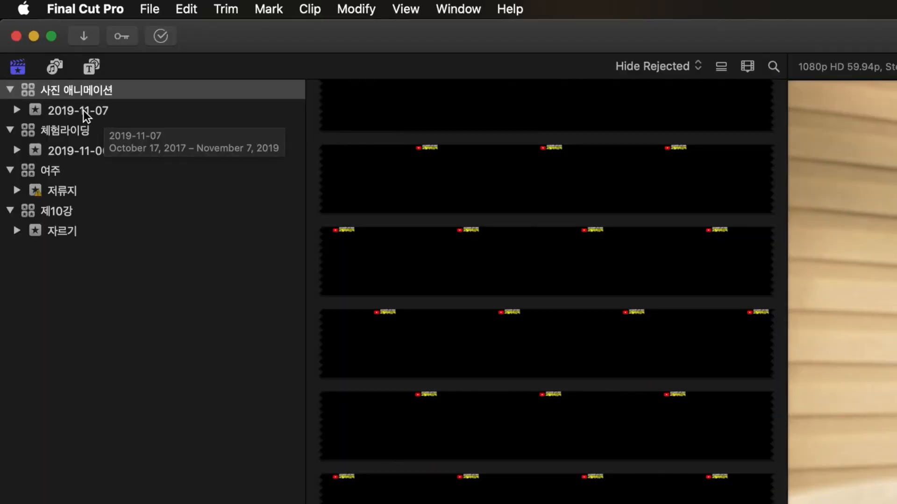
# Step: Import the selected HEIC photos from Finder's Downloads folder into the 2019-11-07 event
pyautogui.click(75, 113)
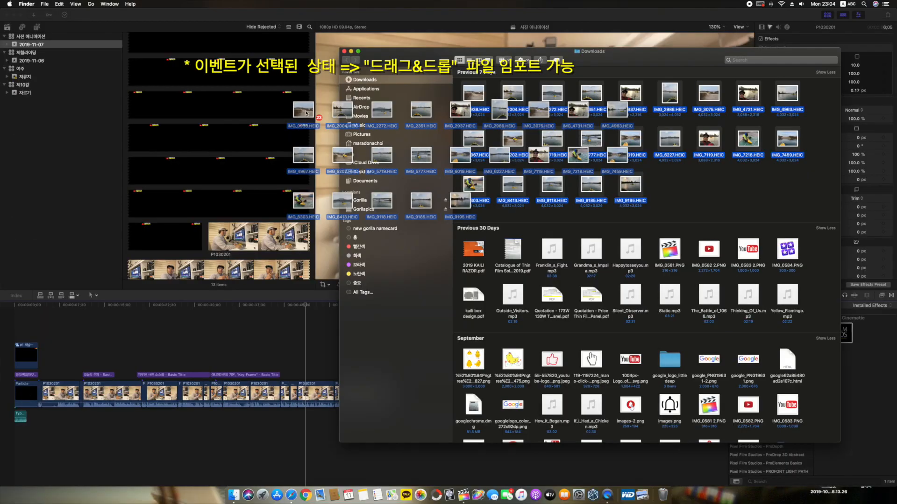
pyautogui.moveTo(355, 140); pyautogui.dragTo(219, 120)
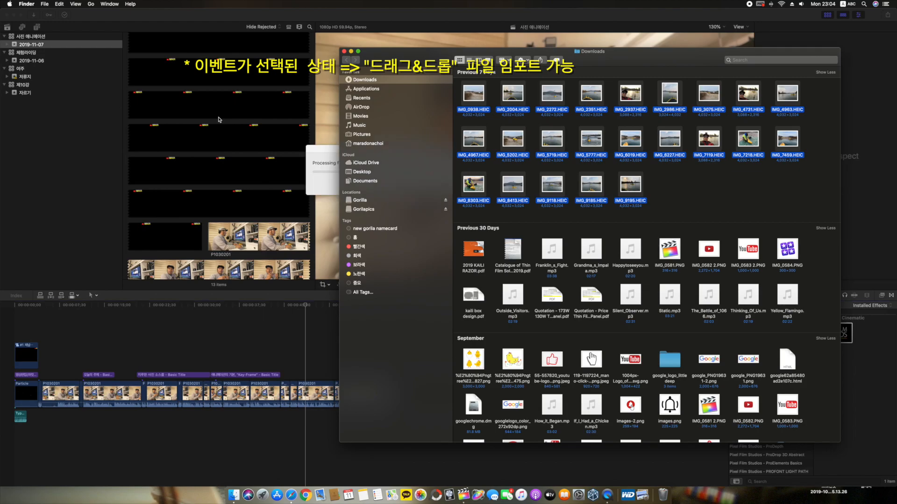
pyautogui.click(218, 120)
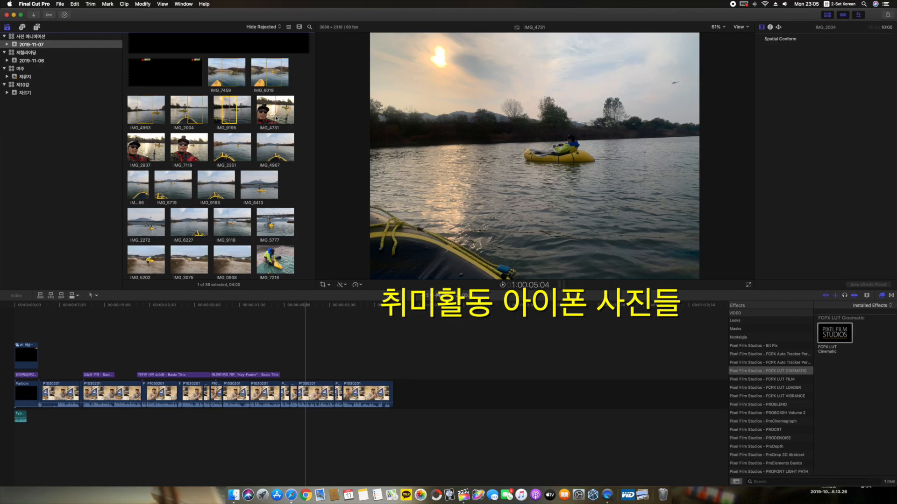
# Step: Append the photos IMG_7459, IMG_4963, IMG_2937, IMG_9118 and IMG_5777 in this order at the end of the timeline
pyautogui.click(146, 152)
pyautogui.click(228, 226)
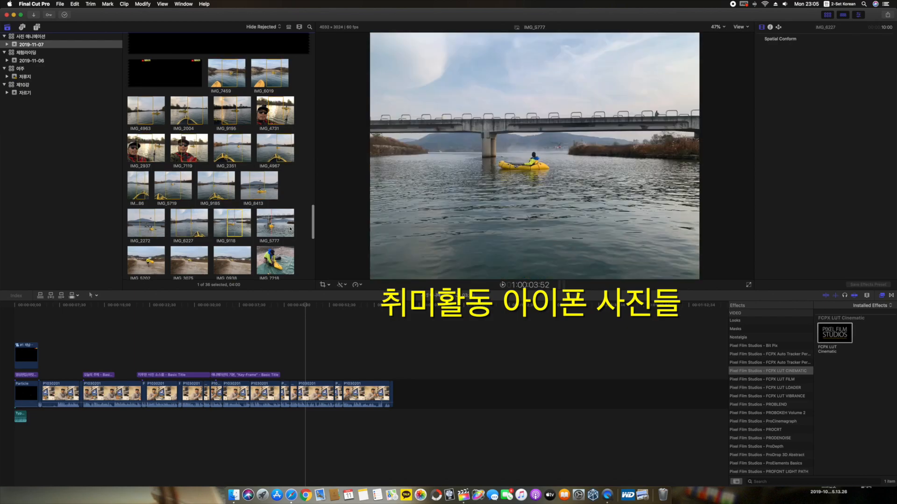
pyautogui.scroll(1, 252, 140)
pyautogui.moveTo(226, 91); pyautogui.dragTo(416, 389)
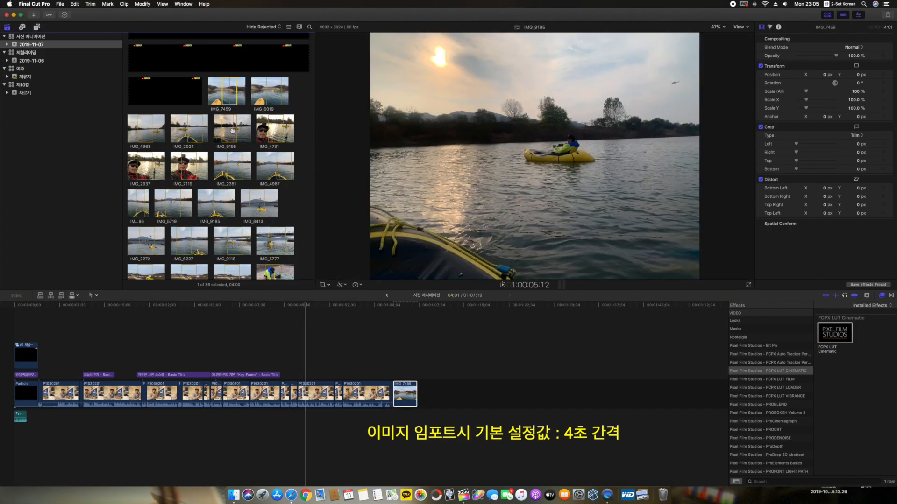
pyautogui.moveTo(148, 134); pyautogui.dragTo(441, 382)
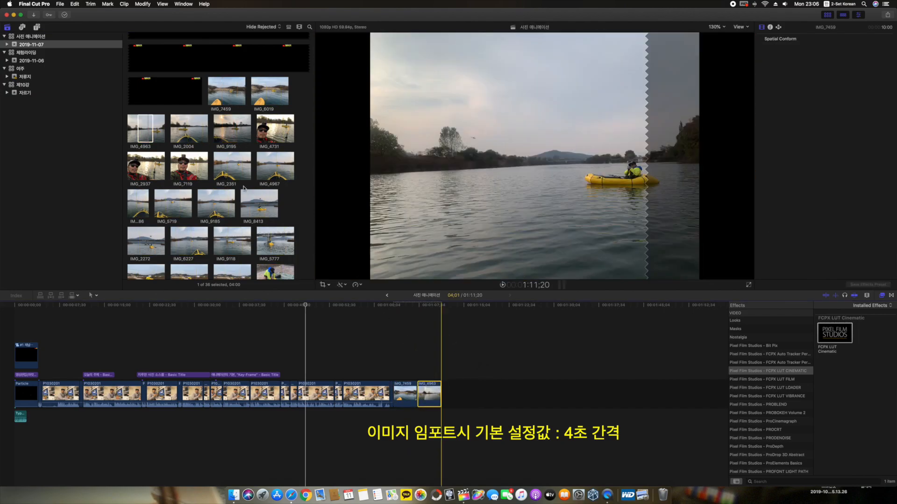
pyautogui.scroll(-2, 239, 171)
pyautogui.moveTo(237, 216); pyautogui.dragTo(461, 389)
pyautogui.moveTo(279, 216); pyautogui.dragTo(494, 390)
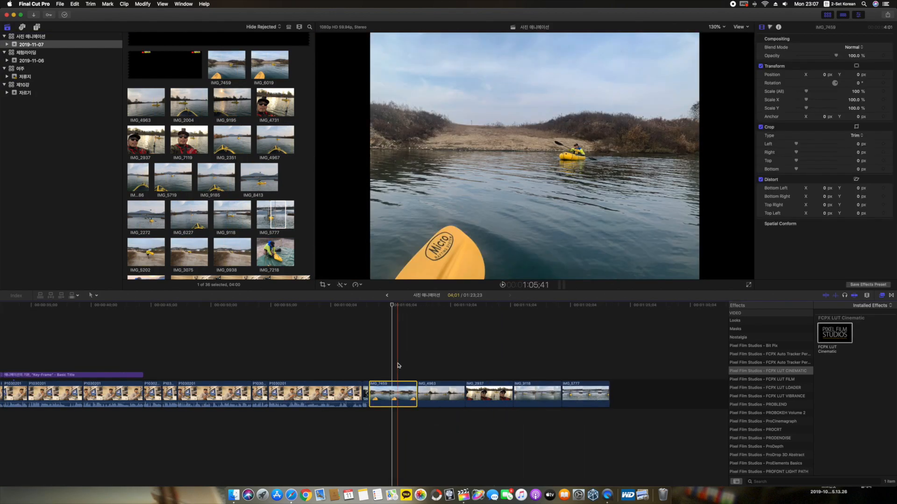
# Step: Set the duration of all five photo clips at the end of the timeline to 1;20 each at once
pyautogui.moveTo(398, 365); pyautogui.dragTo(595, 402)
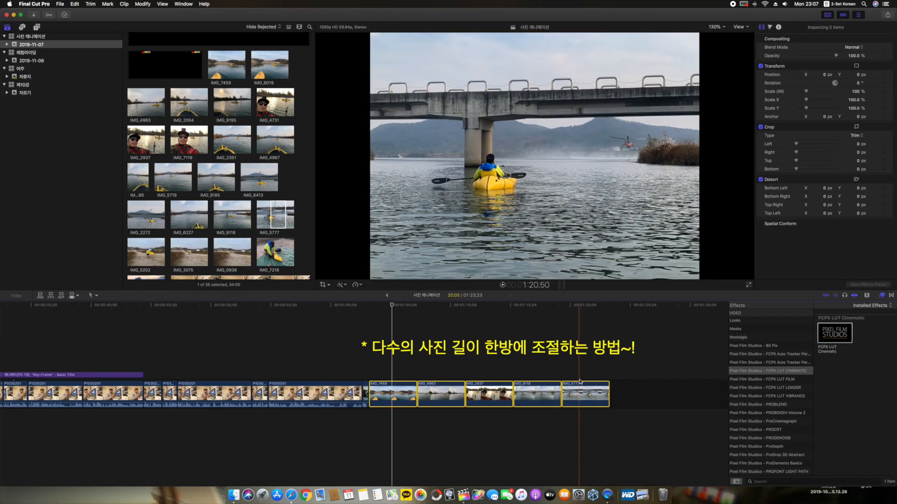
pyautogui.click(562, 363)
pyautogui.moveTo(632, 424); pyautogui.dragTo(385, 361)
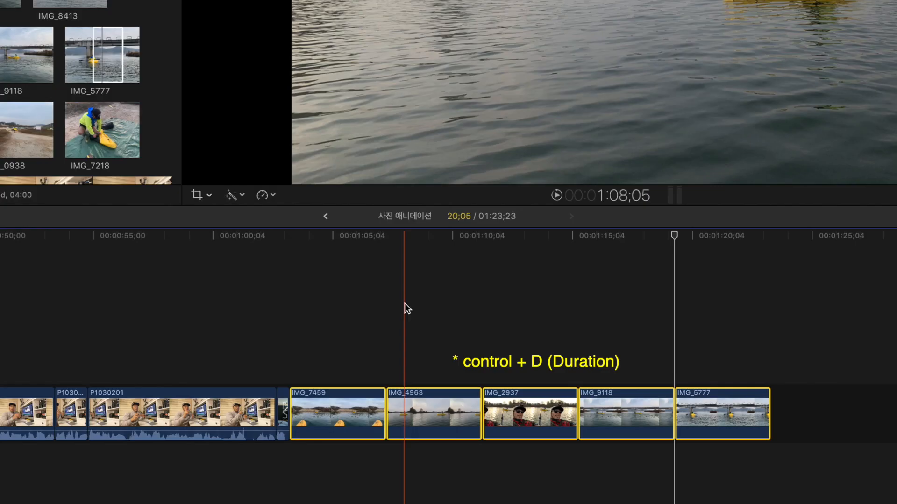
pyautogui.hotkey('ctrl', 'd')
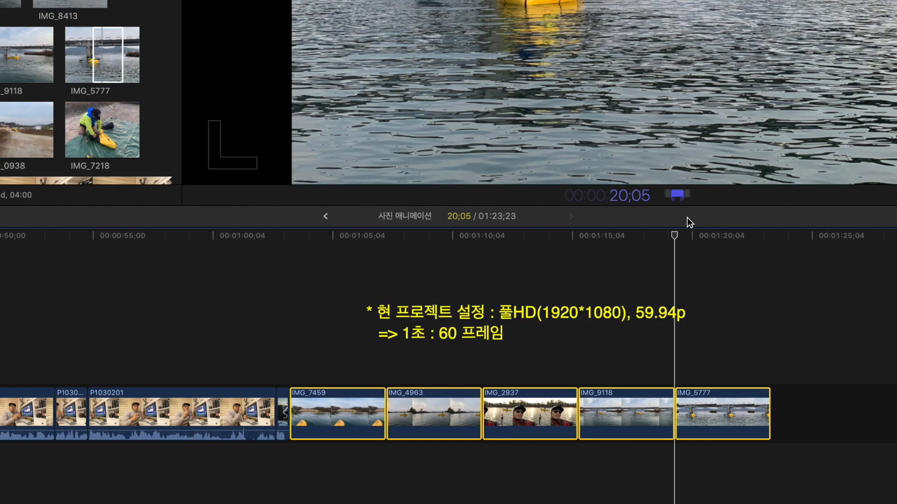
pyautogui.write('6')
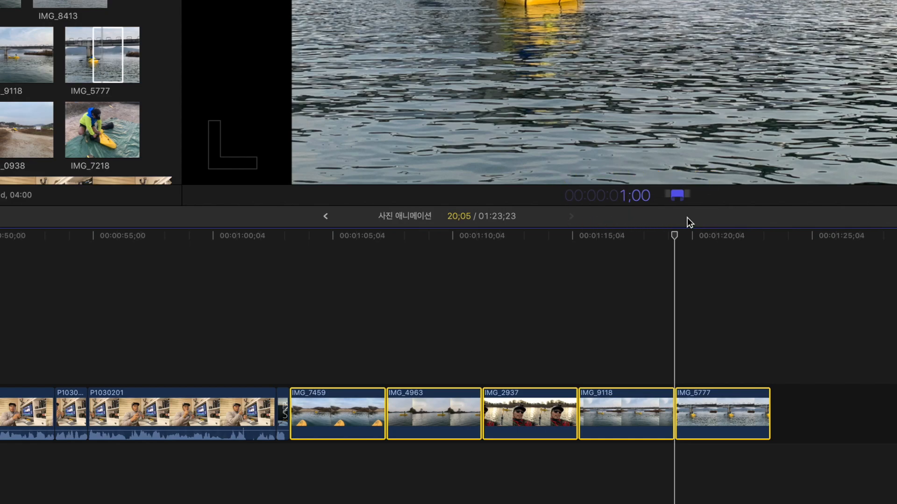
pyautogui.press('Return')
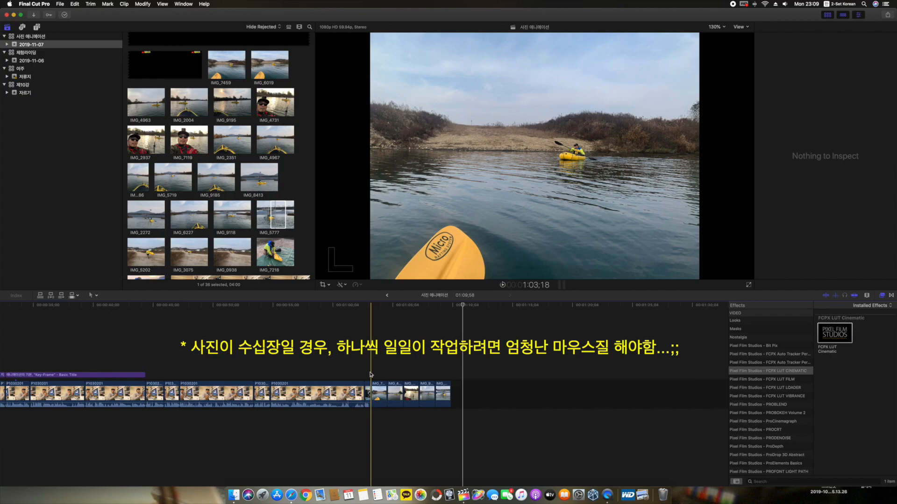
# Step: Check the shortened photo clips in the timeline one by one
pyautogui.click(412, 395)
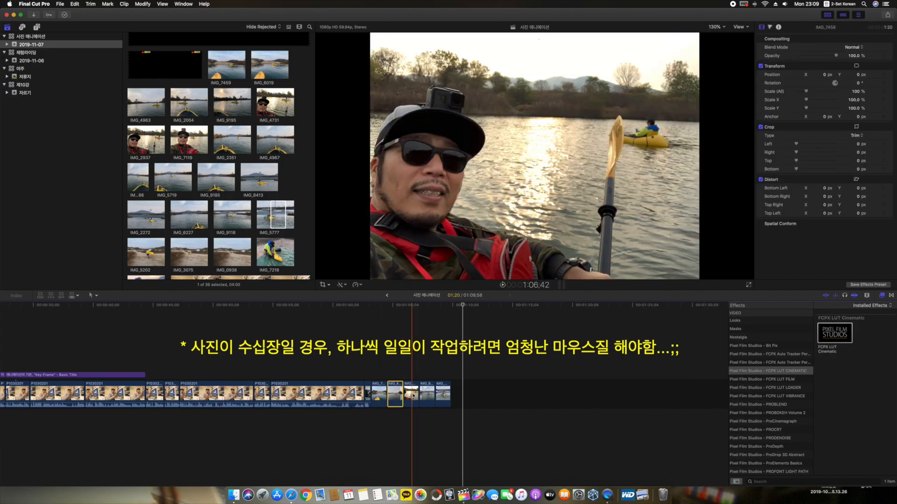
pyautogui.click(429, 396)
pyautogui.click(443, 397)
pyautogui.click(427, 397)
pyautogui.click(413, 396)
pyautogui.click(379, 397)
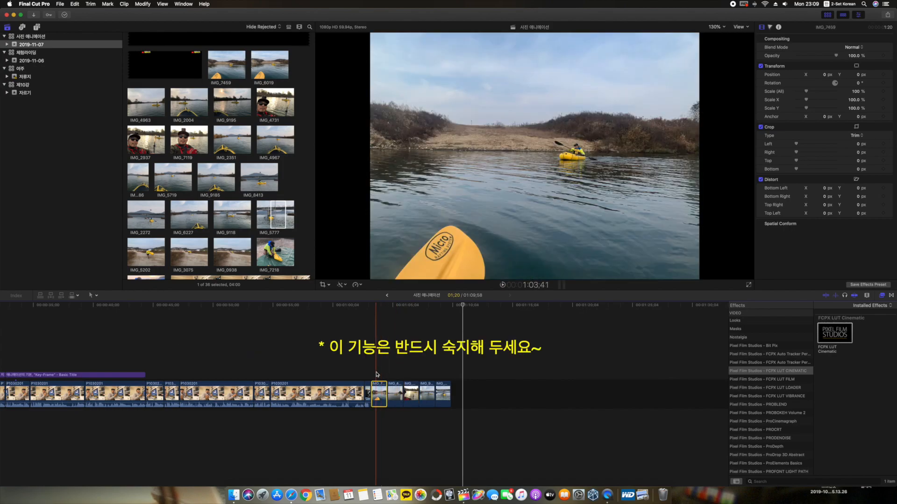
pyautogui.keyDown('shift'); pyautogui.click(446, 397); pyautogui.keyUp('shift')
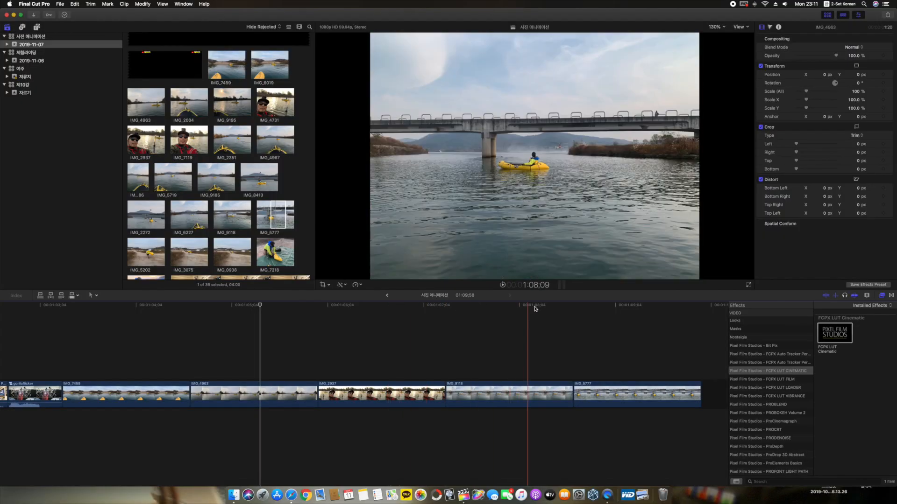
# Step: Scale the IMG_7459 photo clip up uniformly to 132% so it fills the 16:9 frame
pyautogui.click(261, 306)
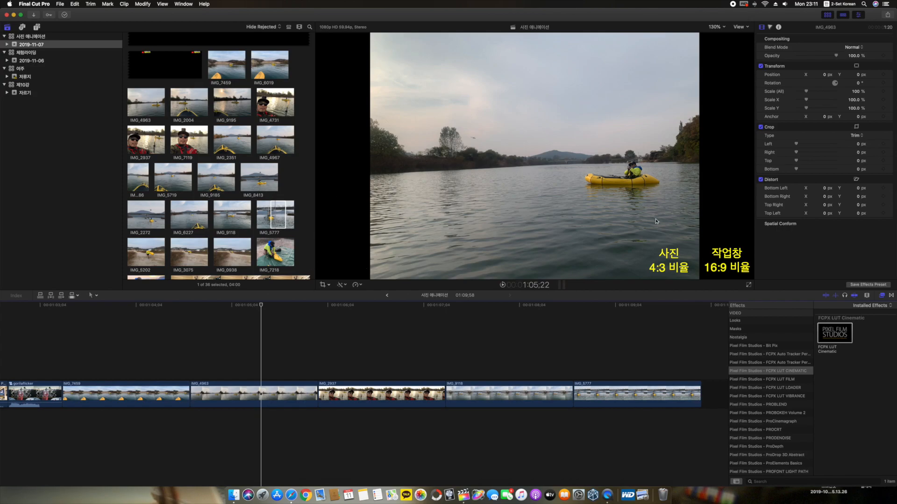
pyautogui.click(128, 385)
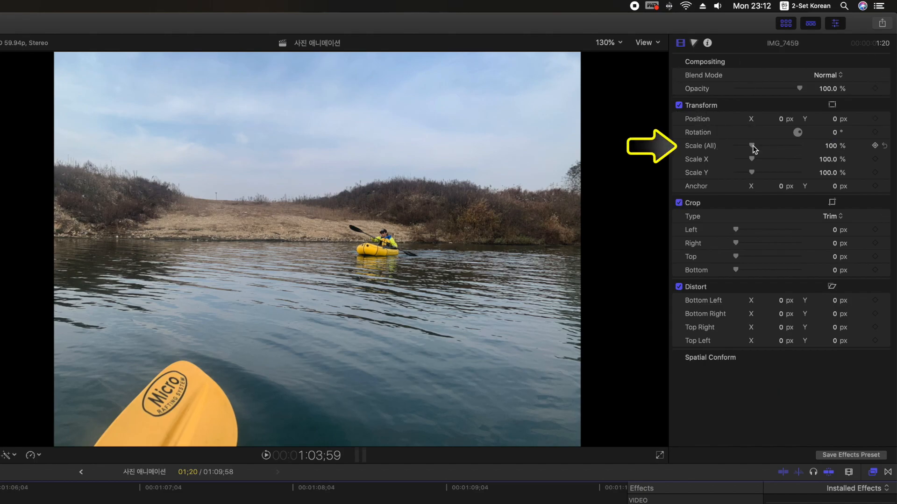
pyautogui.moveTo(753, 148); pyautogui.dragTo(759, 147)
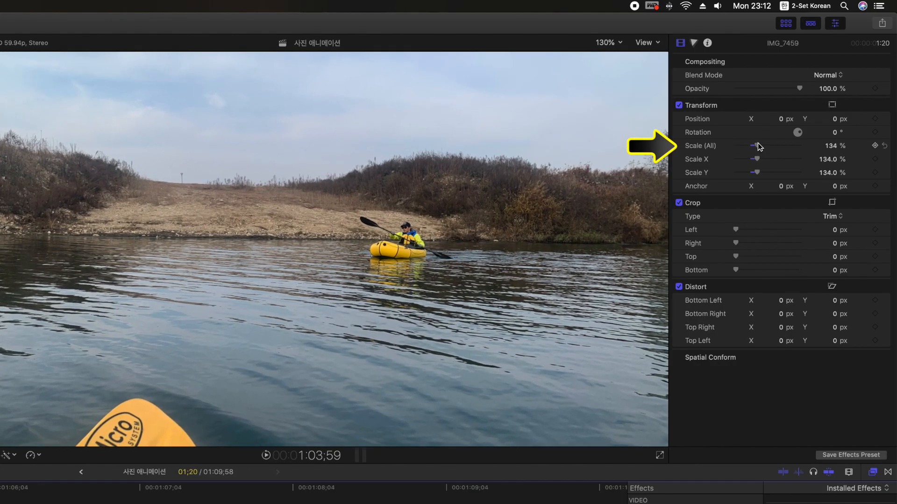
pyautogui.press('super+z')
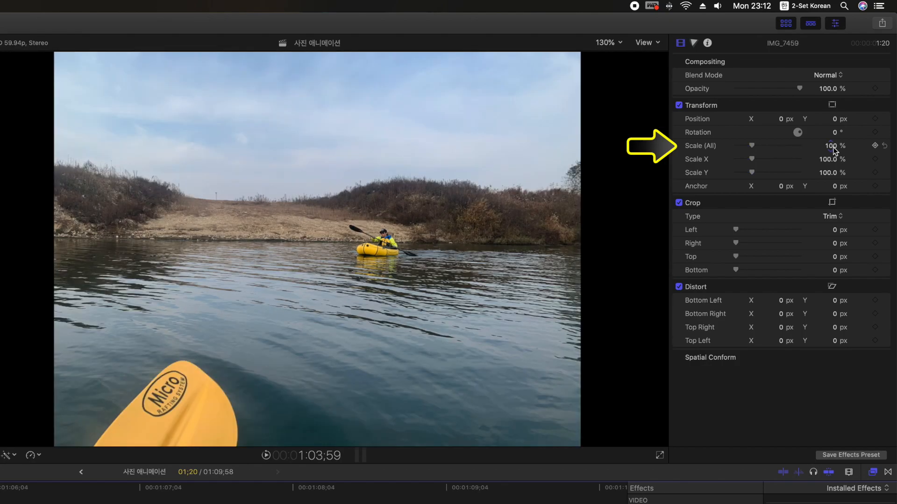
pyautogui.moveTo(830, 147); pyautogui.dragTo(831, 132)
pyautogui.moveTo(831, 146); pyautogui.dragTo(831, 146)
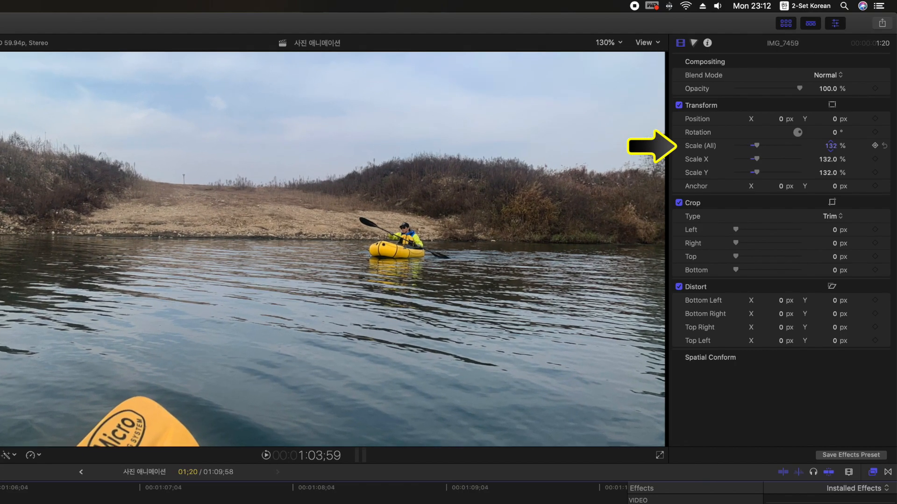
# Step: Raise the uniform scale of the IMG_7459 photo clip to 134%
pyautogui.moveTo(831, 146); pyautogui.dragTo(831, 145)
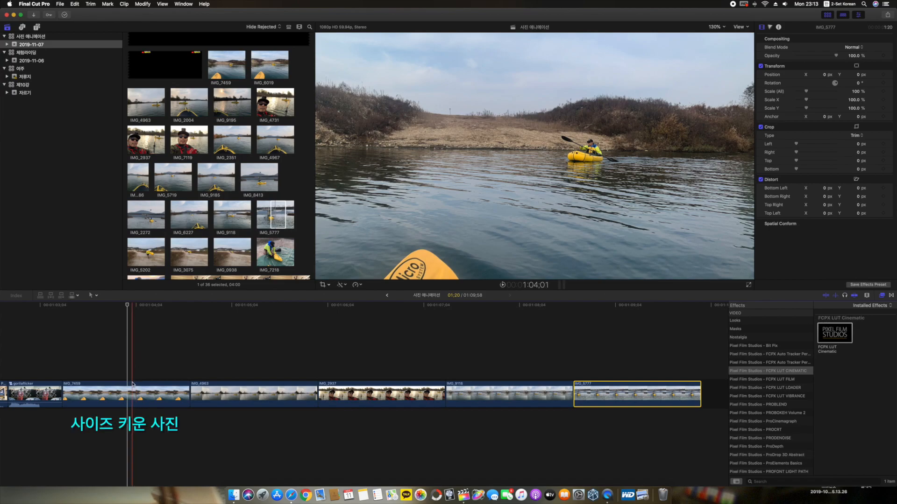
# Step: Try pasting only the Scale attribute of IMG_7459 onto the four photo clips after it, and undo the paste
pyautogui.click(129, 396)
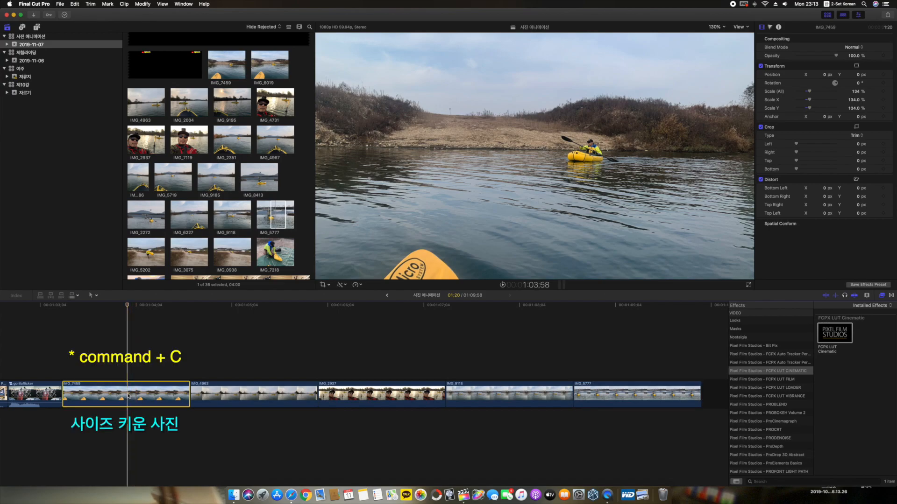
pyautogui.moveTo(245, 357); pyautogui.dragTo(653, 395)
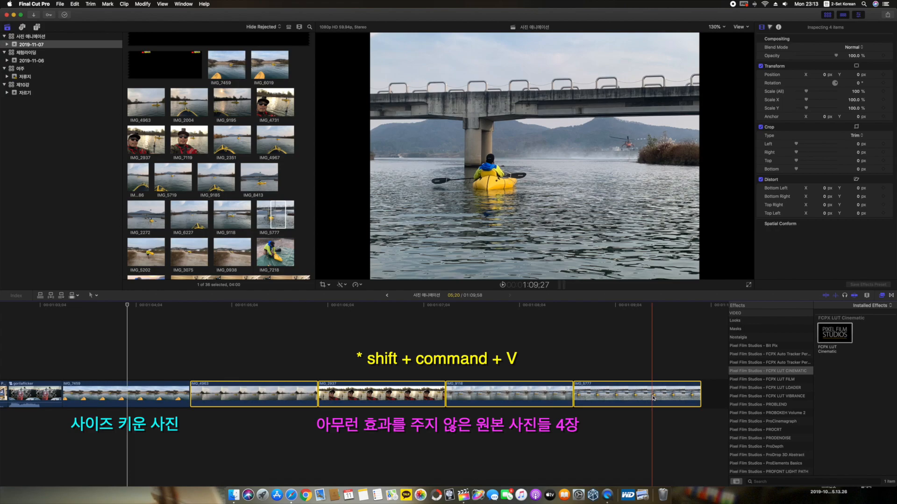
pyautogui.press('shift+super+v')
pyautogui.moveTo(463, 89); pyautogui.dragTo(445, 82)
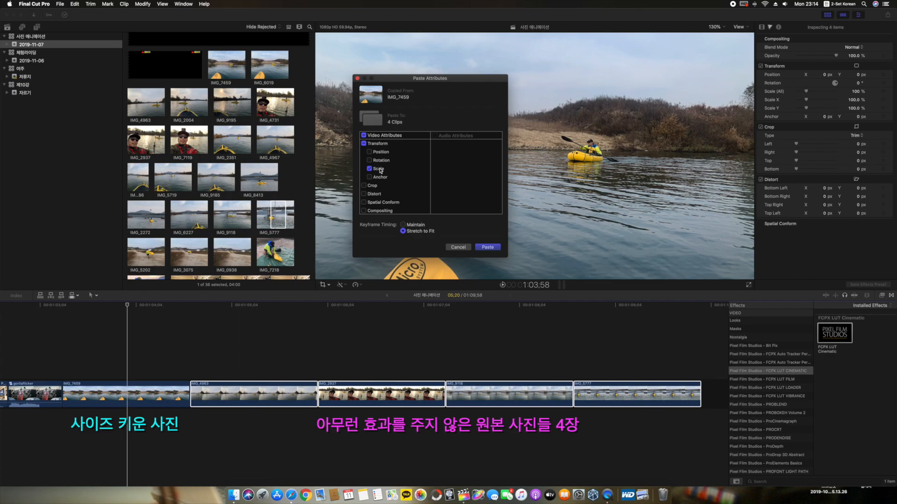
pyautogui.click(488, 247)
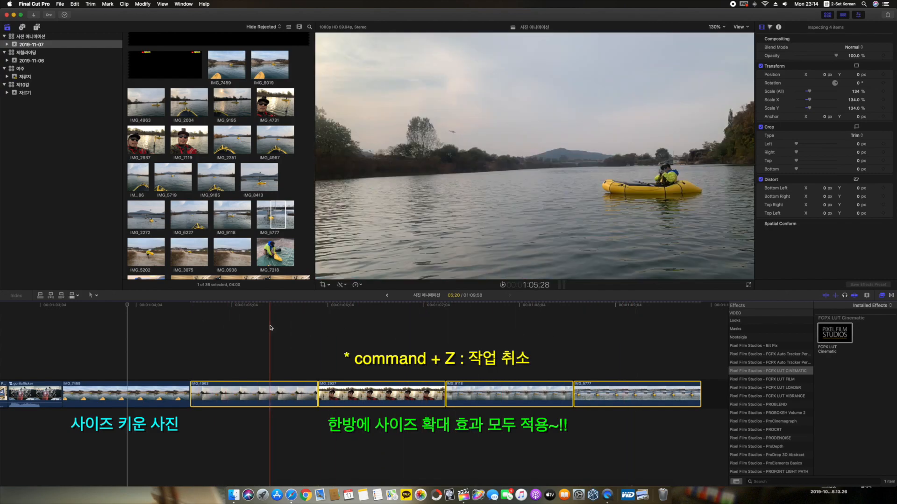
pyautogui.press('super+z')
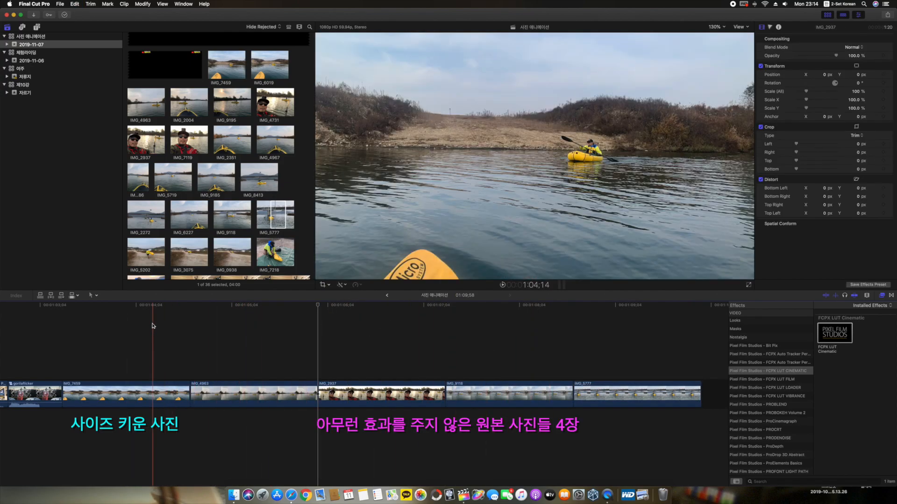
# Step: Copy IMG_7459 and paste only its Scale attribute onto the IMG_4963, IMG_2937, IMG_9118 and IMG_5777 clips together
pyautogui.click(130, 383)
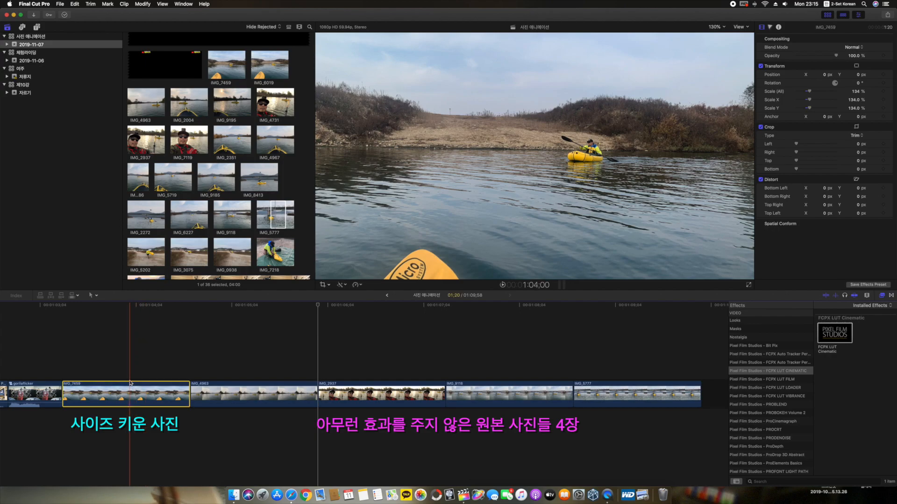
pyautogui.click(133, 307)
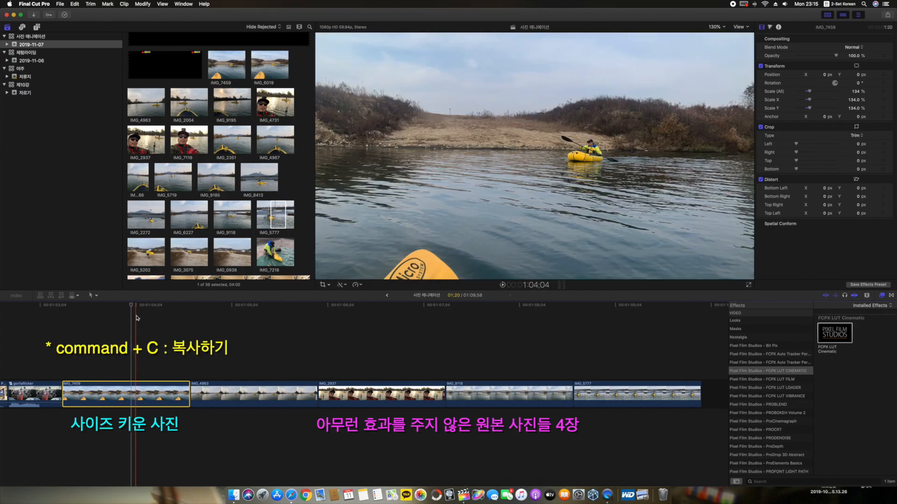
pyautogui.moveTo(268, 365); pyautogui.dragTo(650, 403)
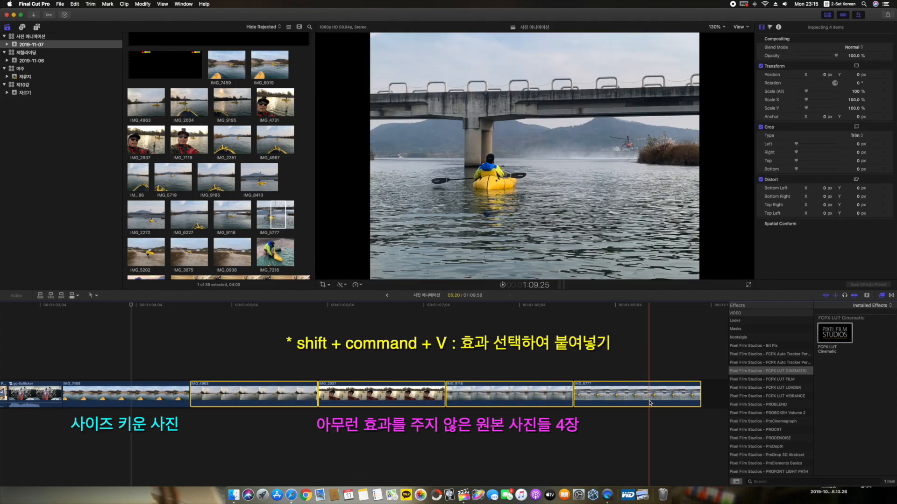
pyautogui.press('shift+super+v')
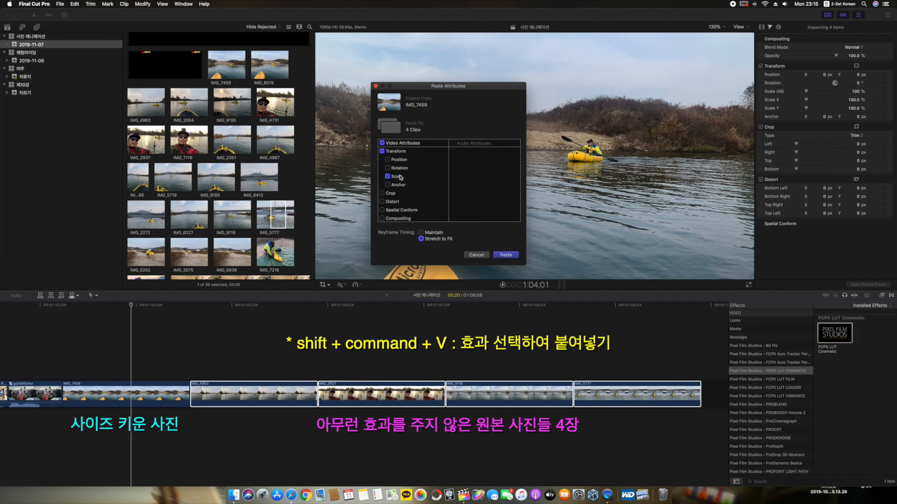
pyautogui.click(506, 256)
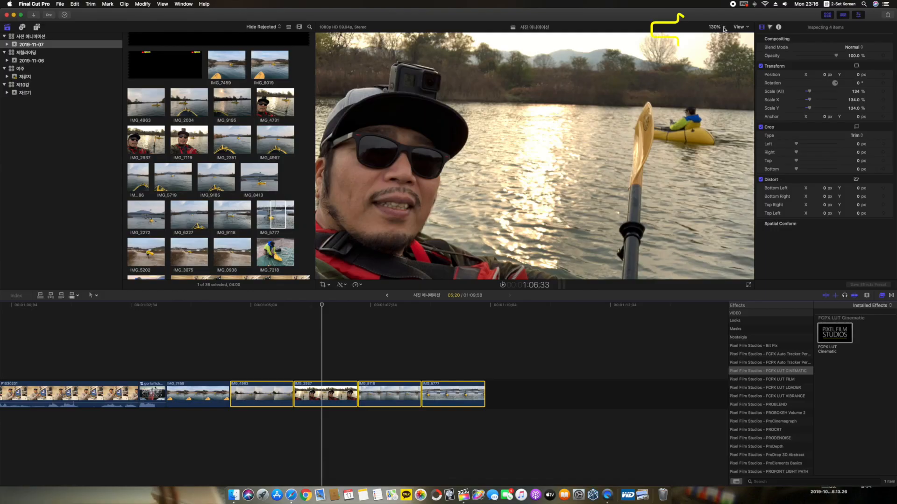
# Step: Show the viewer at 100% and play back the enlarged photo clips in the timeline
pyautogui.click(715, 26)
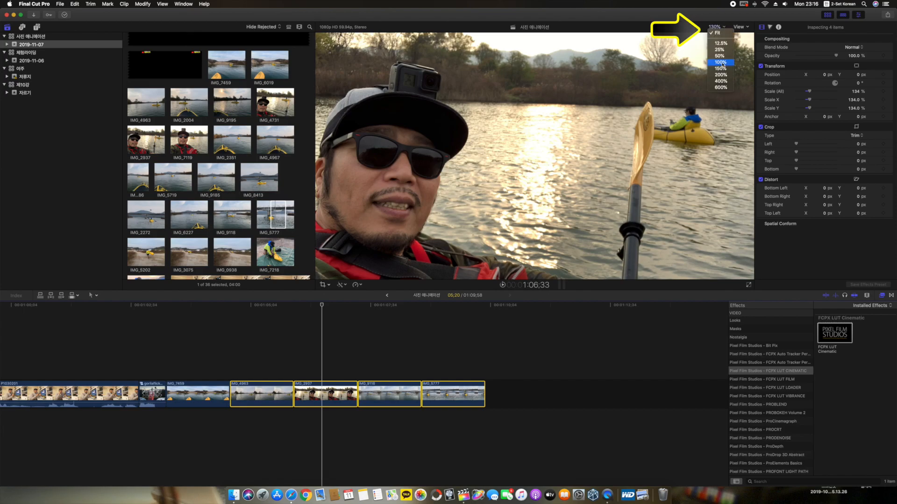
pyautogui.click(720, 63)
pyautogui.click(225, 394)
pyautogui.press('space')
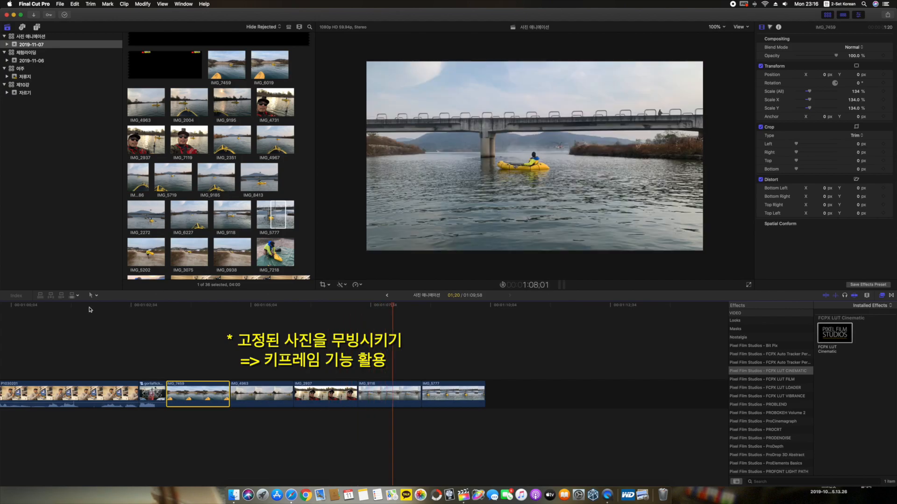
# Step: Animate the Scale (All) of IMG_7459 with keyframes, from 134% on its first frame to 140% on its last frame
pyautogui.click(167, 306)
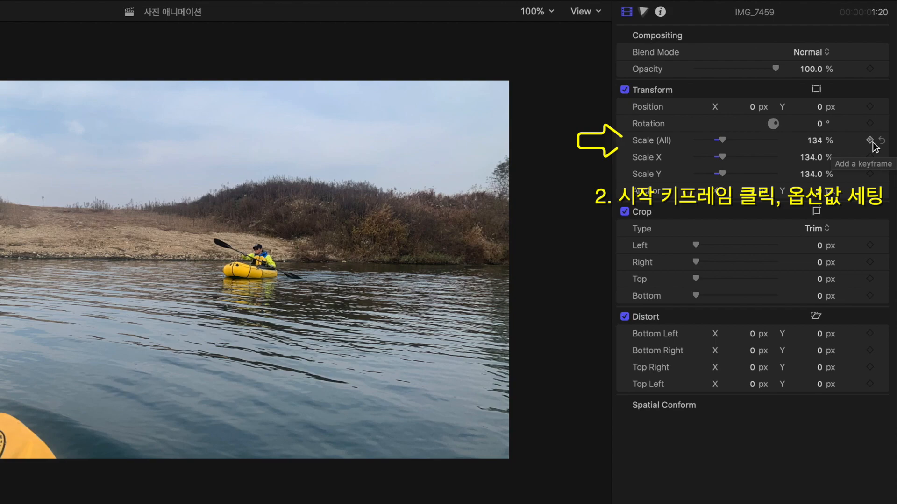
pyautogui.click(870, 140)
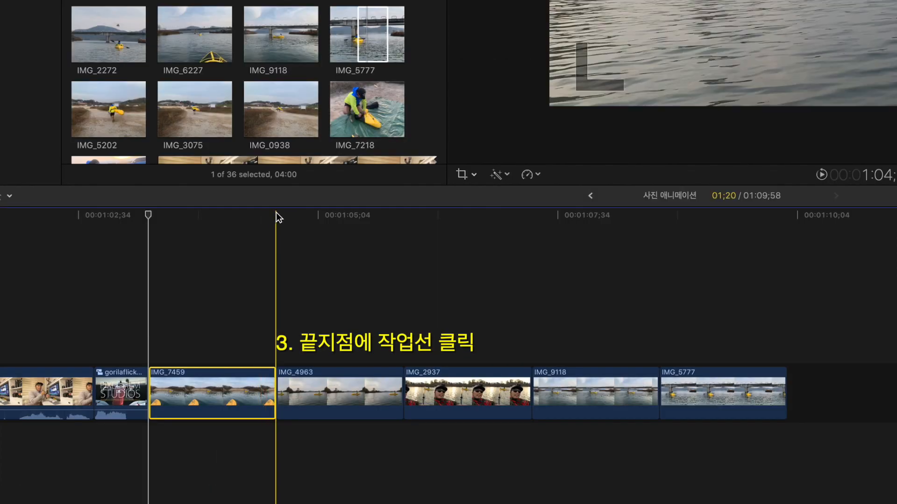
pyautogui.click(276, 215)
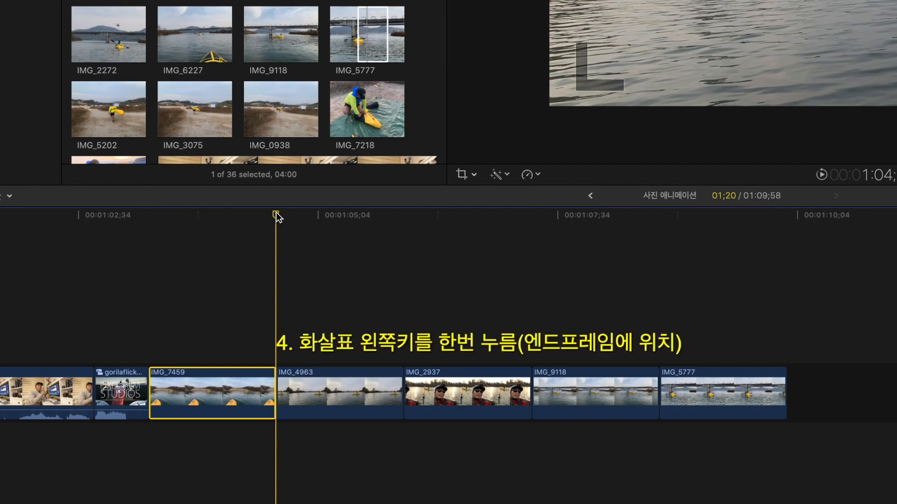
pyautogui.press('Left')
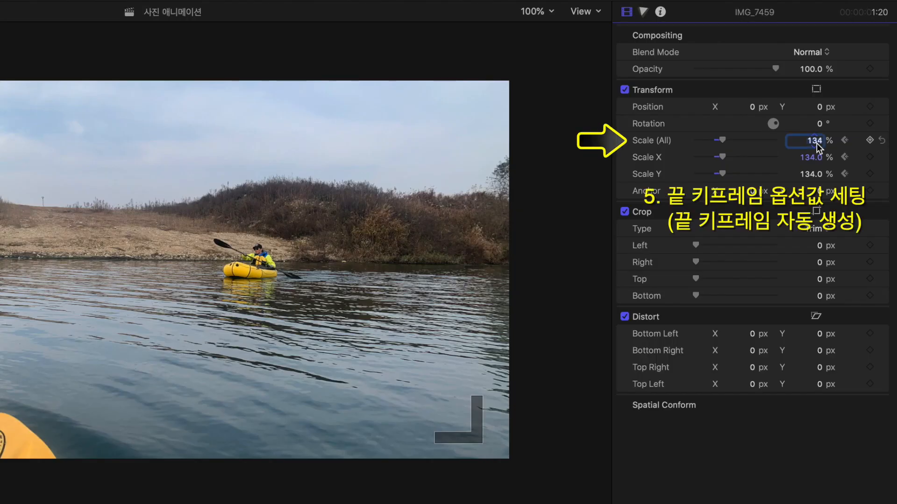
pyautogui.write('14')
pyautogui.press('Return')
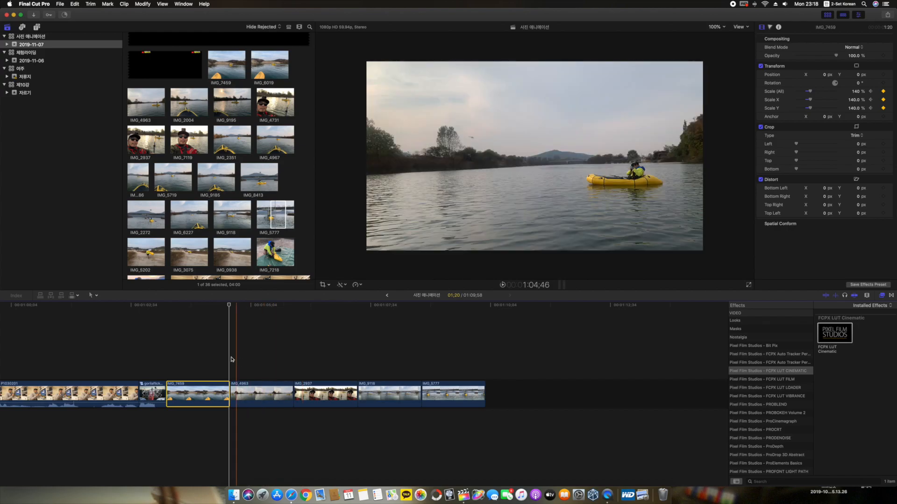
# Step: Play back IMG_7459 to check its zoom-in animation between the two scale keyframes
pyautogui.press('l')
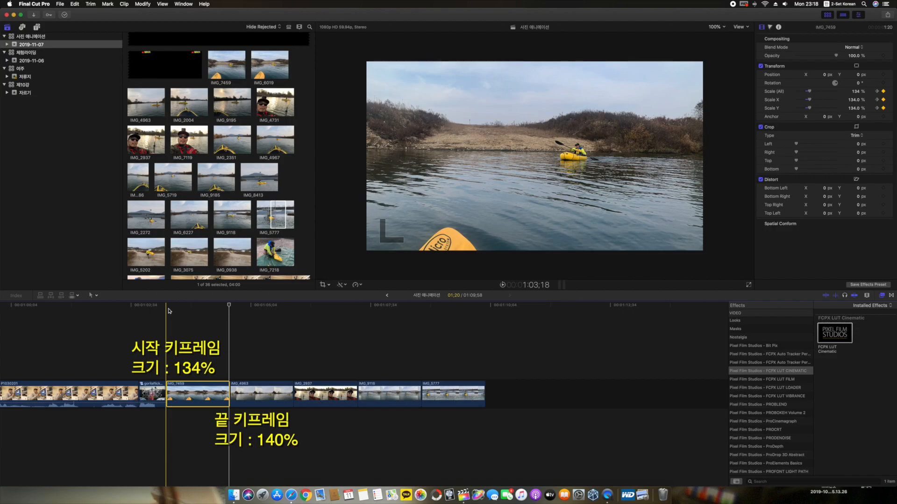
pyautogui.press('super+equal')
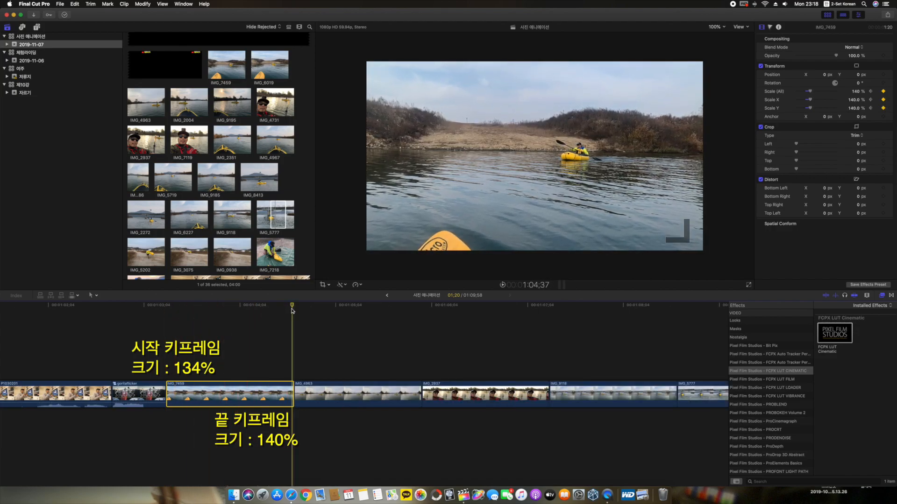
pyautogui.press('space')
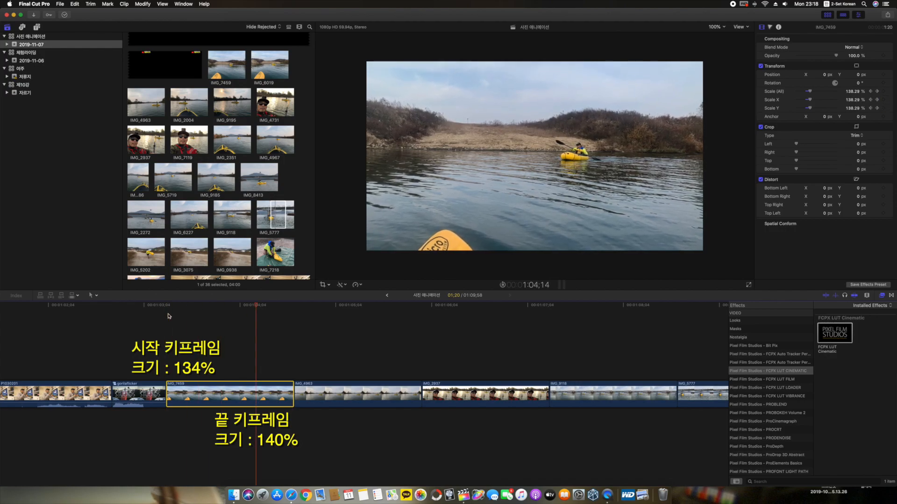
pyautogui.hscroll(5, 168, 316)
pyautogui.press('space')
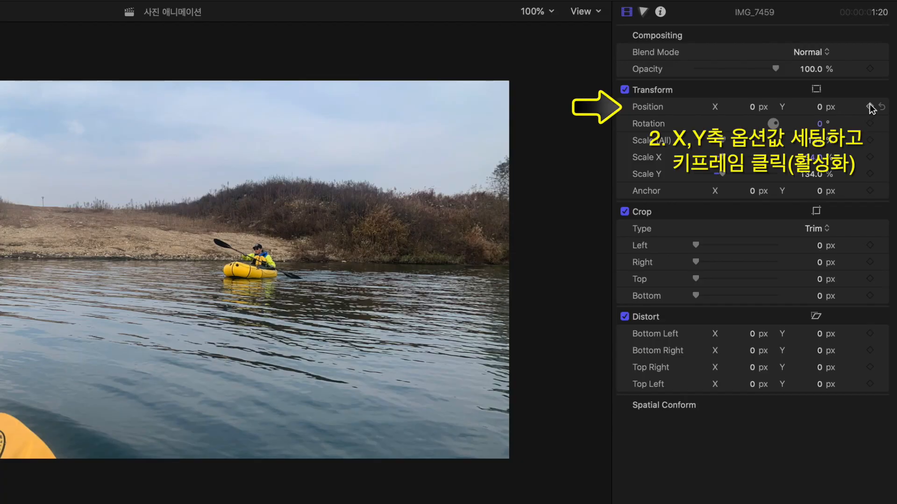
# Step: Animate the vertical position of IMG_7459, with a keyframe at Y 178 px on its first frame and a lower Y value on its last frame
pyautogui.click(883, 75)
pyautogui.moveTo(819, 108); pyautogui.dragTo(847, 102)
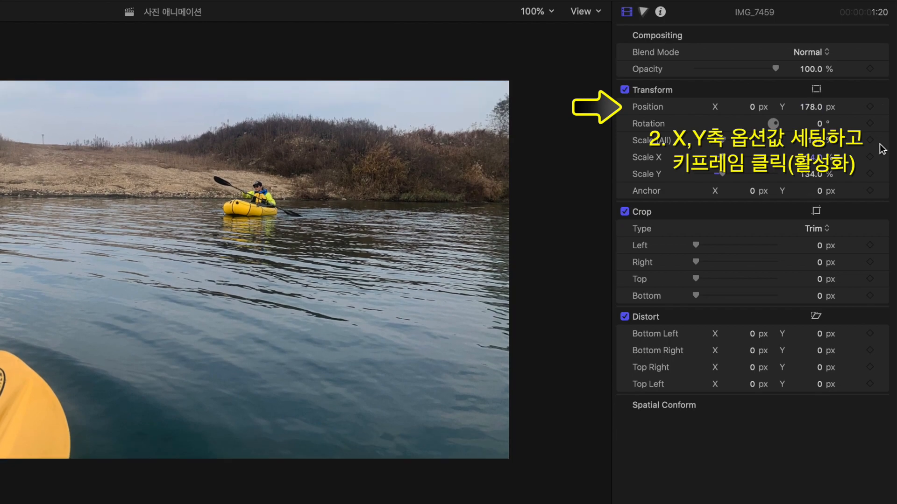
pyautogui.click(869, 107)
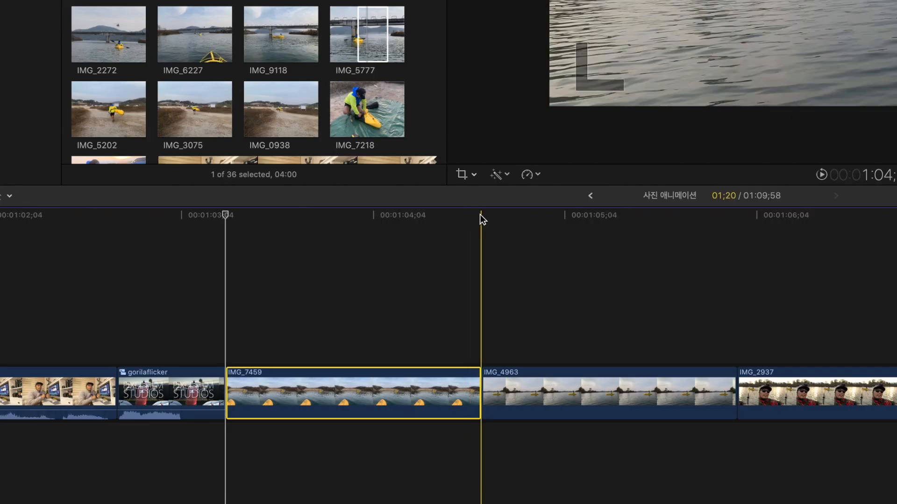
pyautogui.click(481, 214)
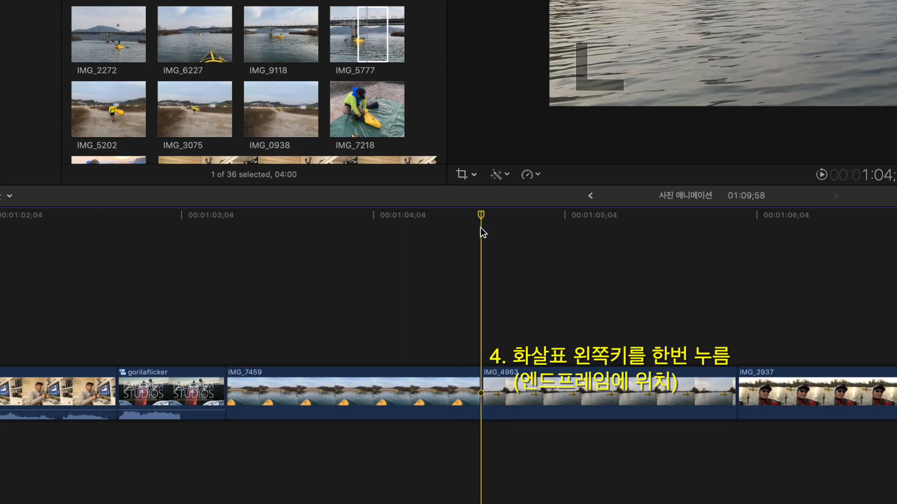
pyautogui.press('Left')
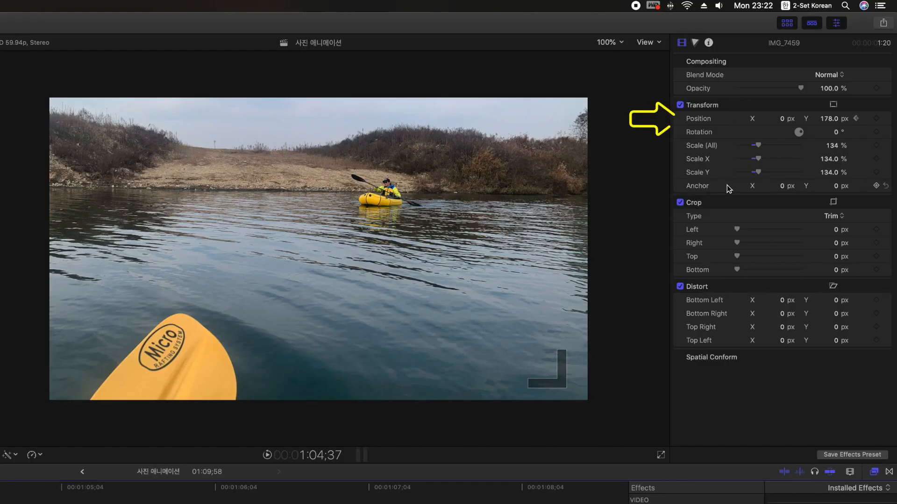
pyautogui.moveTo(828, 120); pyautogui.dragTo(828, 150)
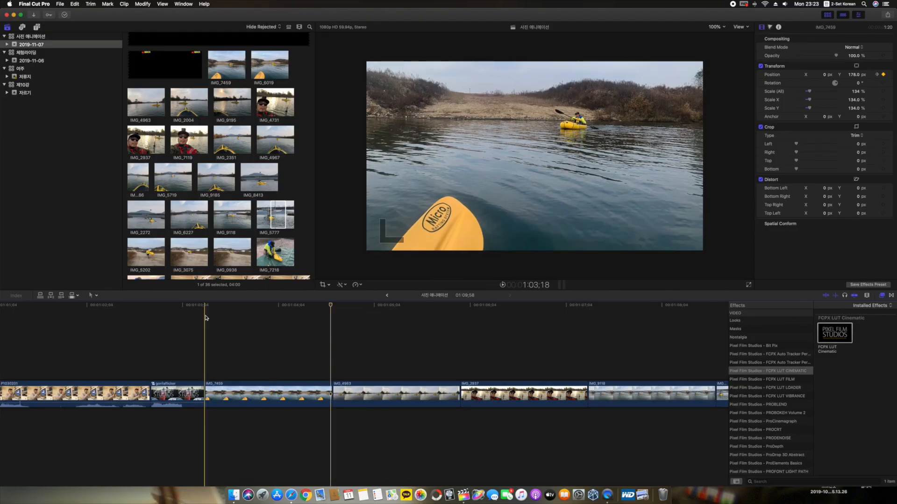
# Step: Play back IMG_7459 repeatedly to check its vertical movement
pyautogui.press('space')
pyautogui.press('space')
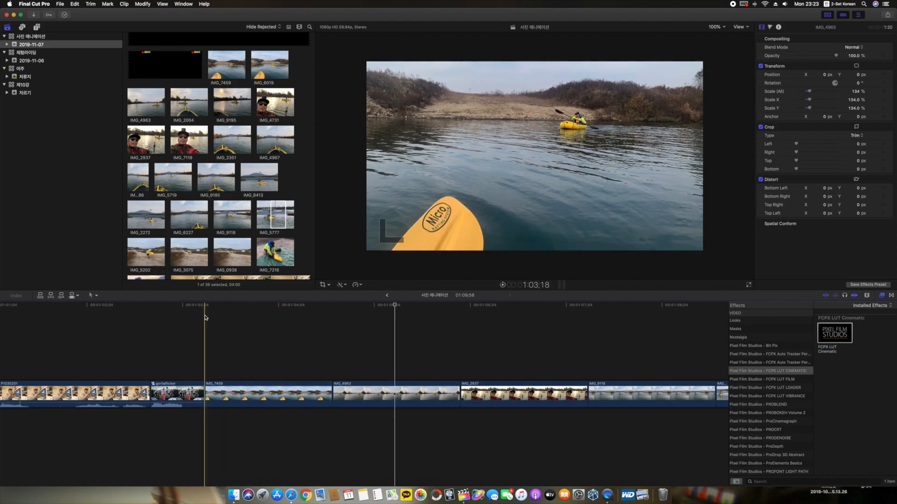
pyautogui.press('space')
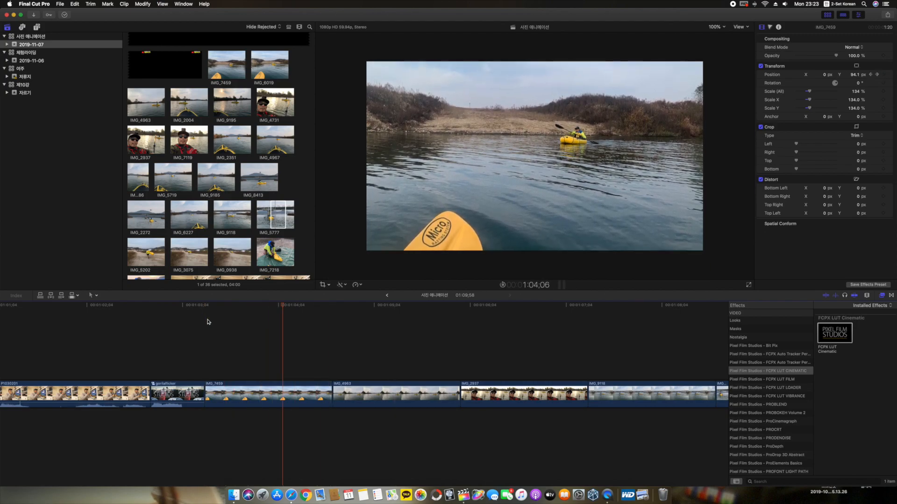
pyautogui.press('space')
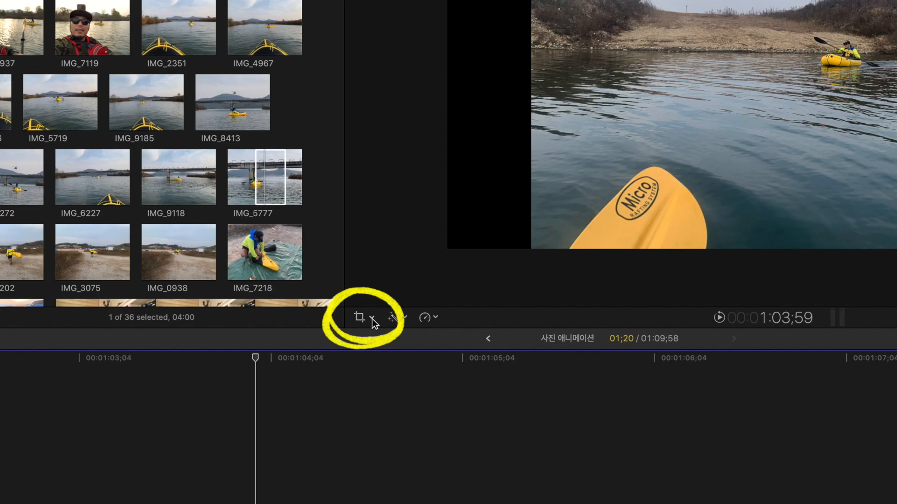
# Step: Enlarge IMG_7459 to about 133% with the on-screen Transform handles so it fills the frame, and finish the transform
pyautogui.click(371, 318)
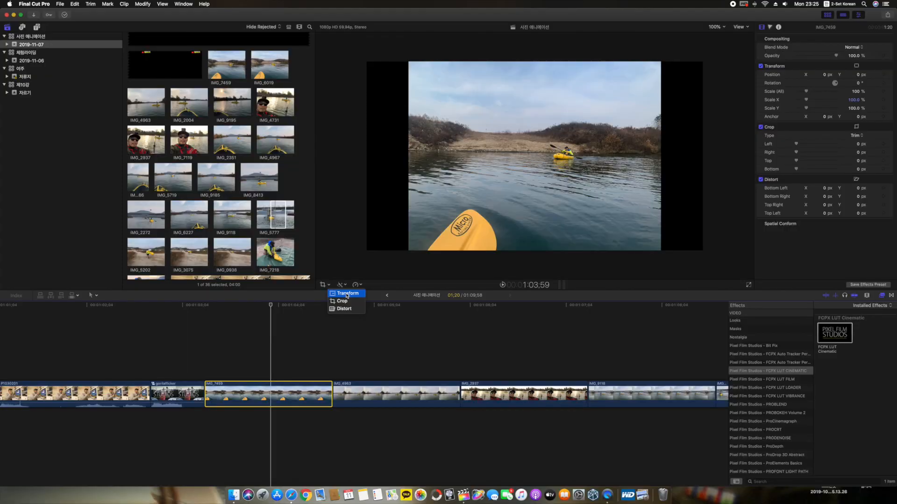
pyautogui.click(347, 294)
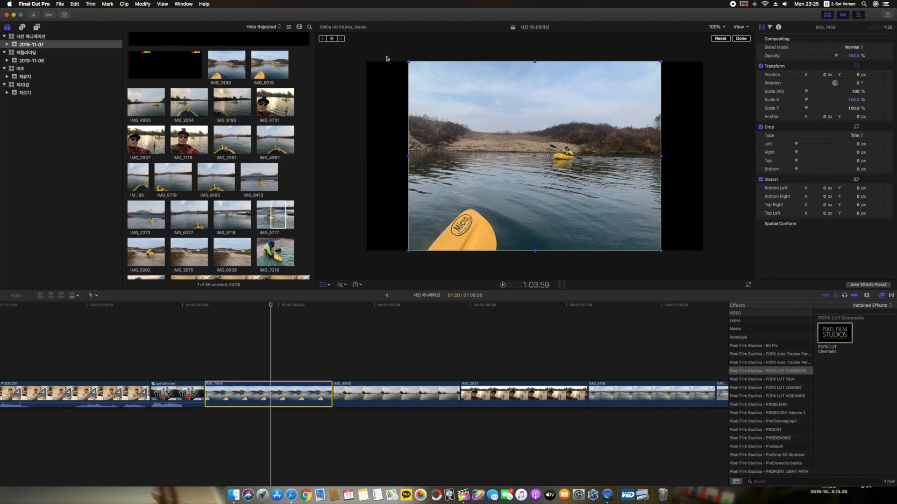
pyautogui.click(213, 309)
pyautogui.moveTo(217, 308); pyautogui.dragTo(206, 307)
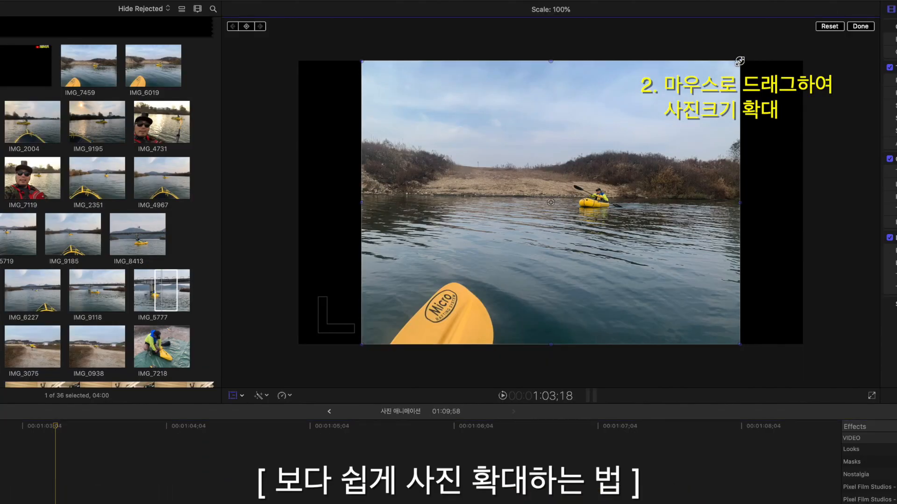
pyautogui.moveTo(740, 61); pyautogui.dragTo(801, 33)
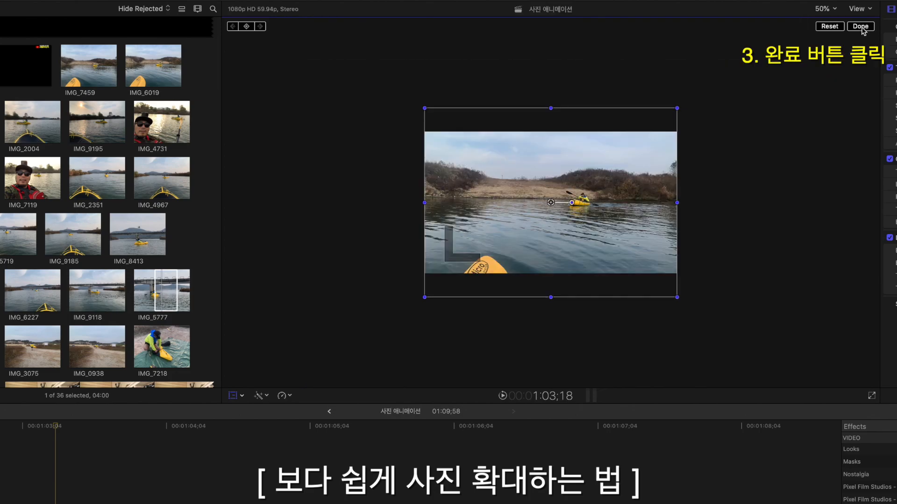
pyautogui.click(861, 27)
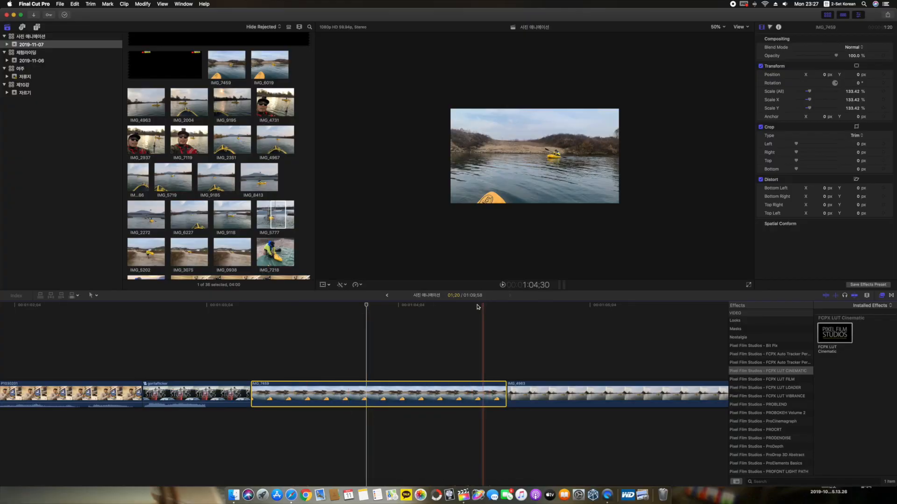
# Step: Raise IMG_7459 to about Y 178 px with the on-screen Transform handle on its first frame and add a keyframe there
pyautogui.press('Up')
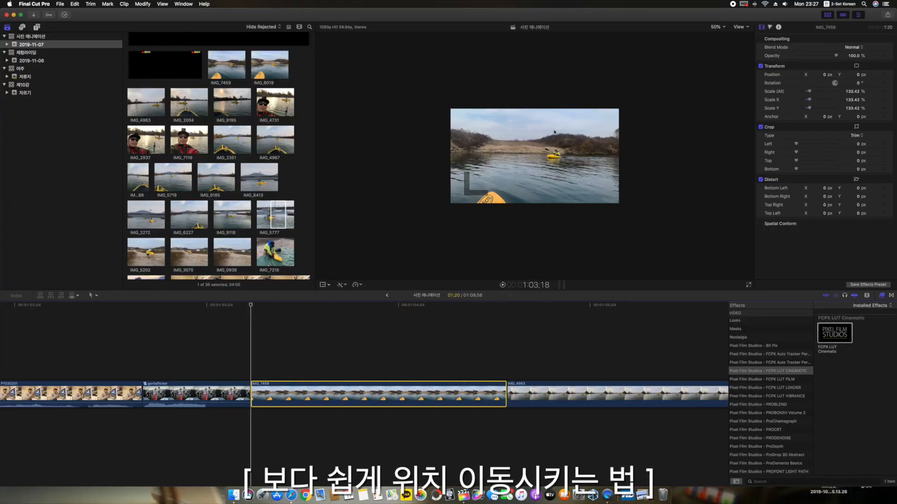
pyautogui.click(329, 285)
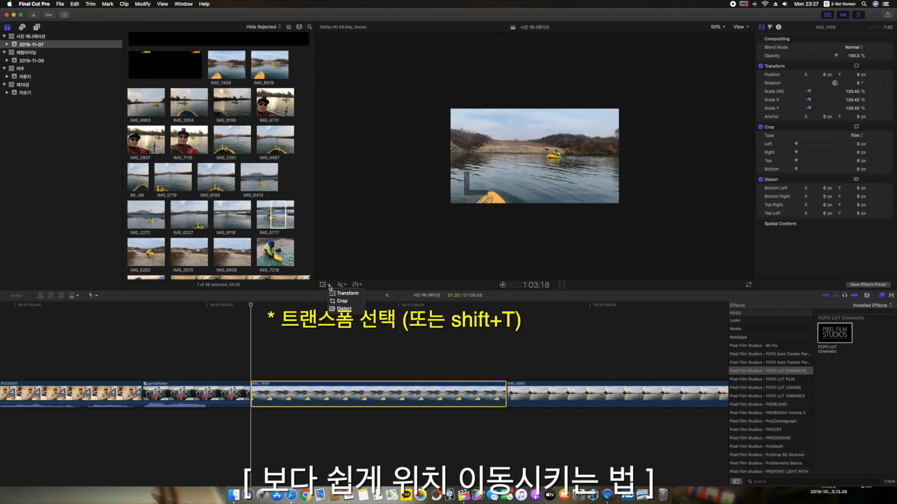
pyautogui.click(349, 294)
pyautogui.hotkey('shift', 't')
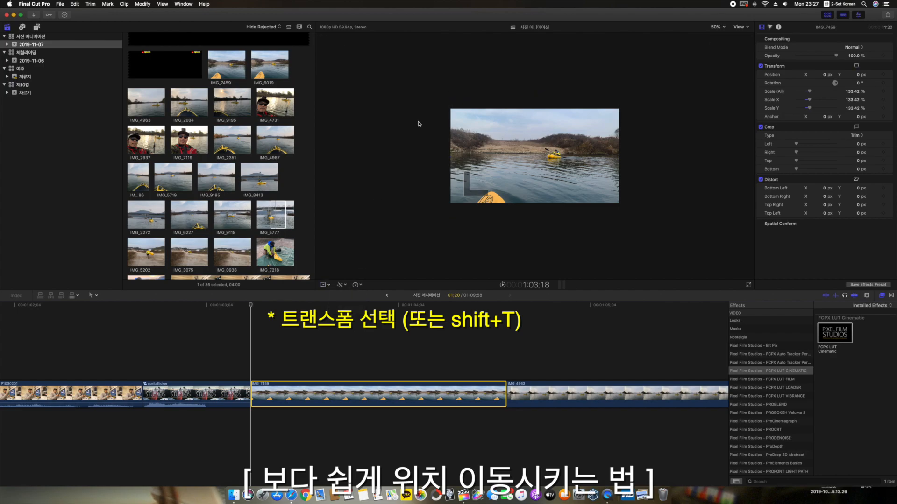
pyautogui.hotkey('shift', 't')
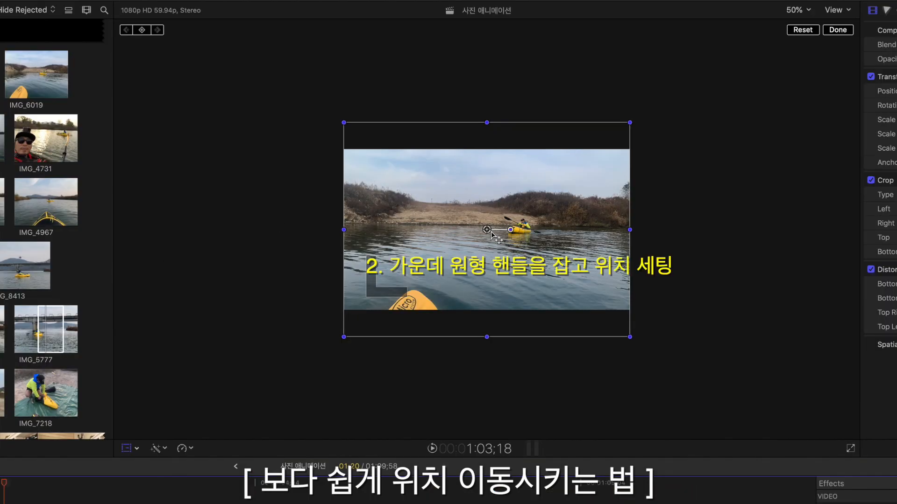
pyautogui.moveTo(487, 229); pyautogui.dragTo(486, 202)
pyautogui.click(142, 30)
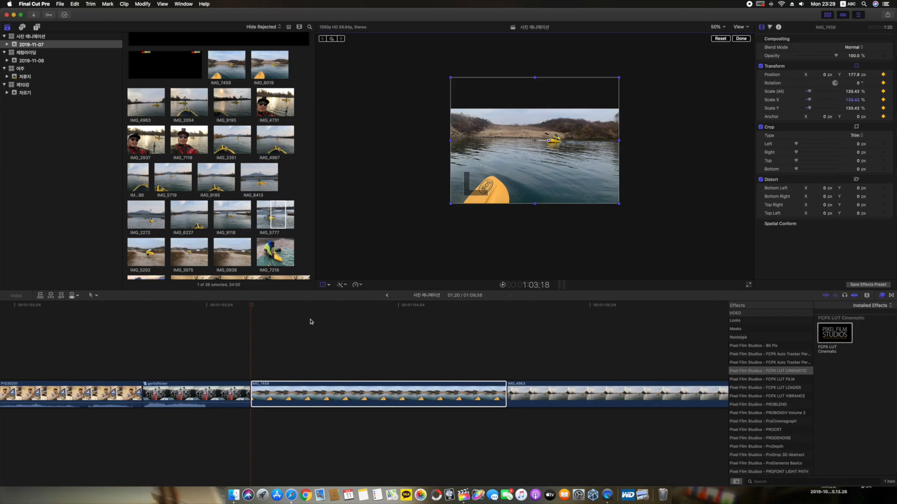
# Step: Lower IMG_7459 on-screen to about Y 28 px on its last frame, finish the transform and play back the movement
pyautogui.click(508, 307)
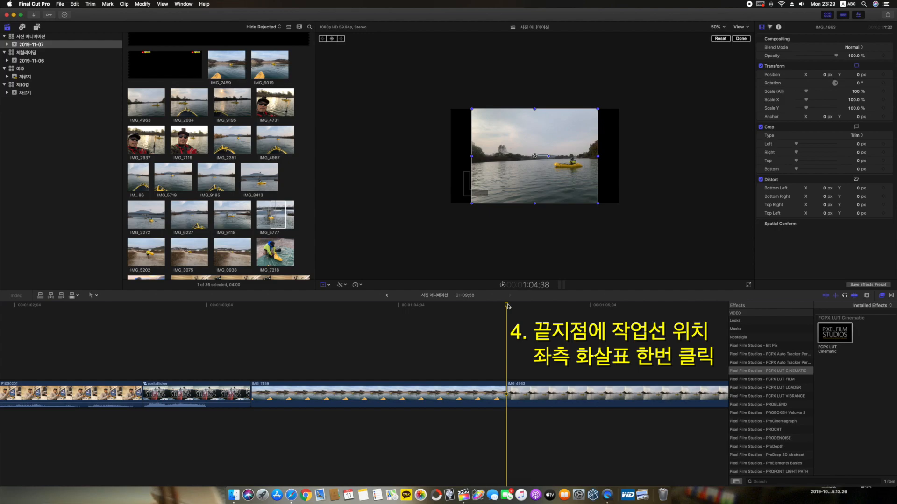
pyautogui.press('Left')
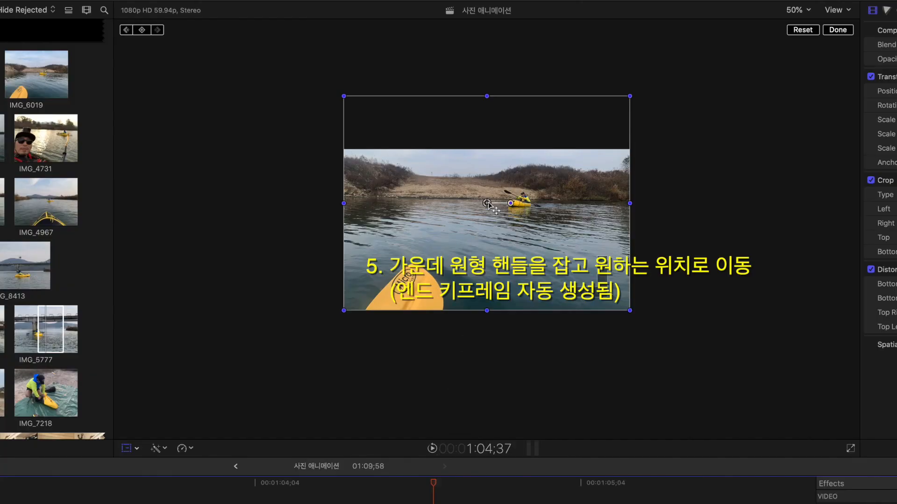
pyautogui.moveTo(487, 204); pyautogui.dragTo(487, 229)
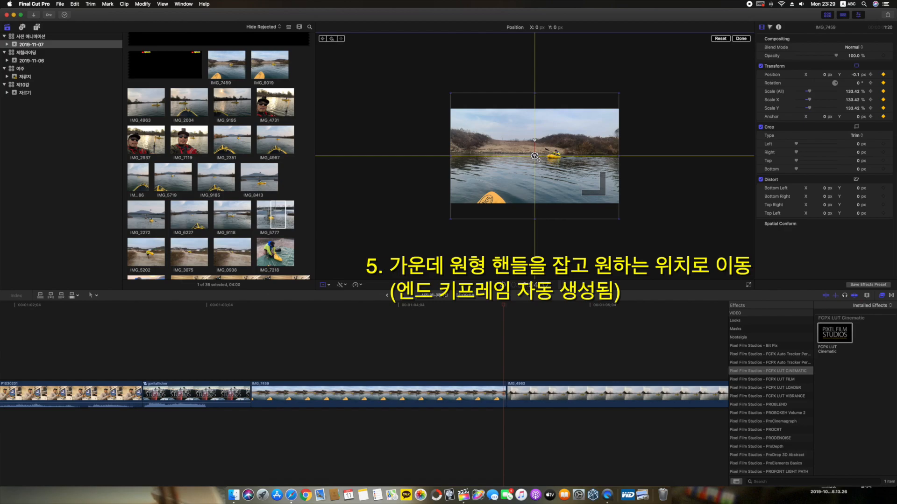
pyautogui.moveTo(535, 156); pyautogui.dragTo(534, 154)
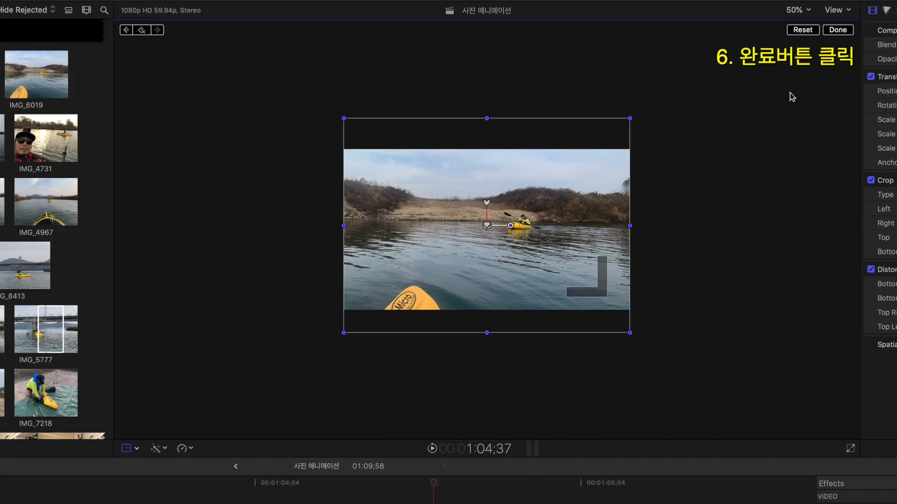
pyautogui.click(837, 30)
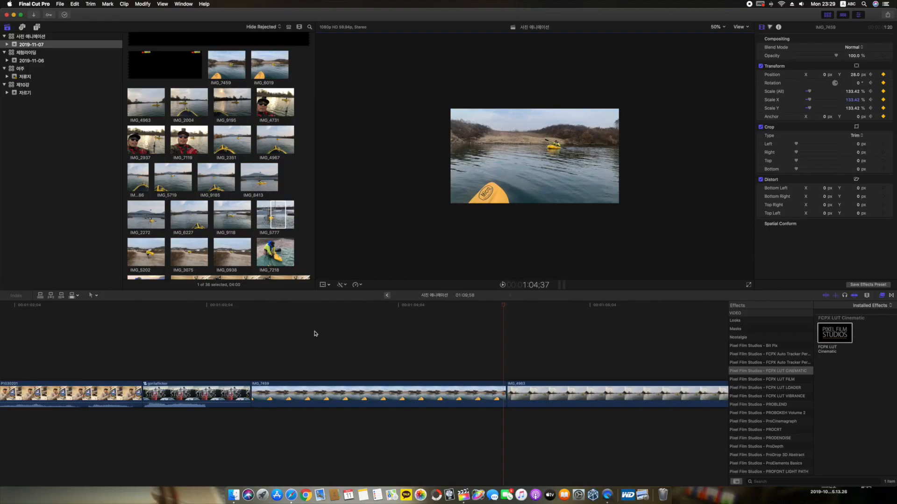
pyautogui.press('space')
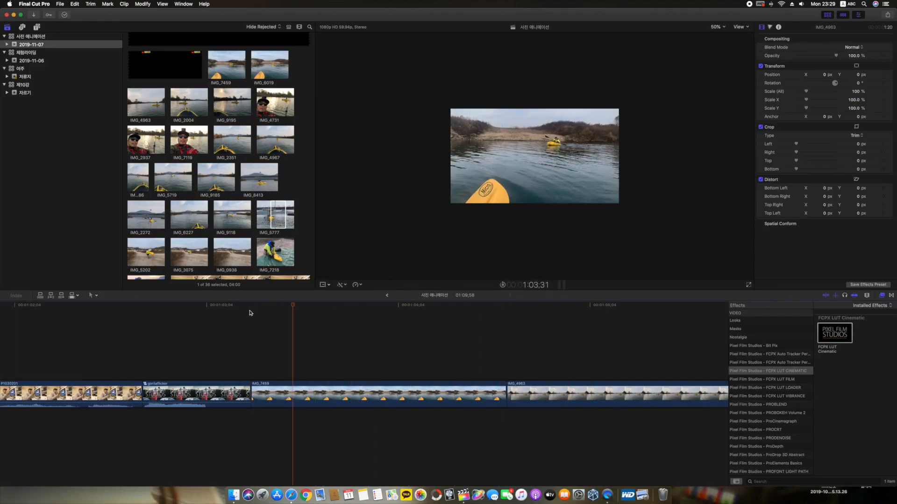
pyautogui.click(378, 386)
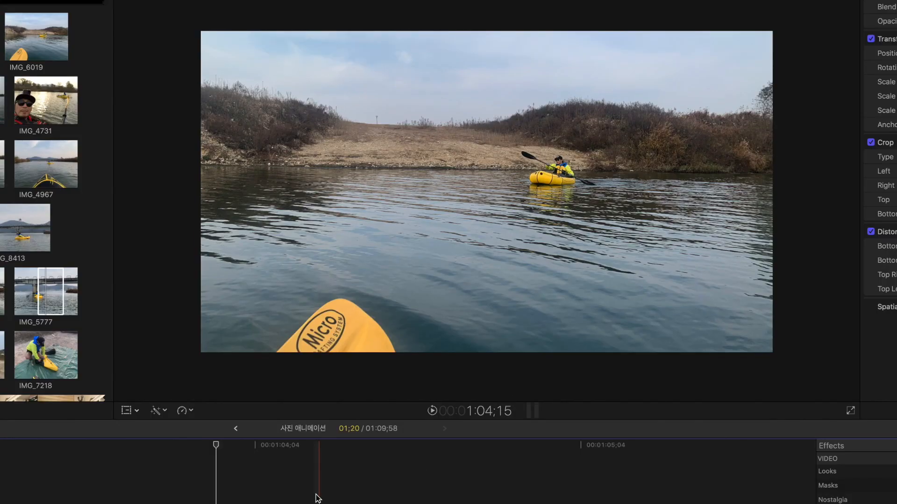
# Step: Open the crop controls for IMG_7459 and compare the Trim, Crop and Ken Burns modes
pyautogui.click(132, 411)
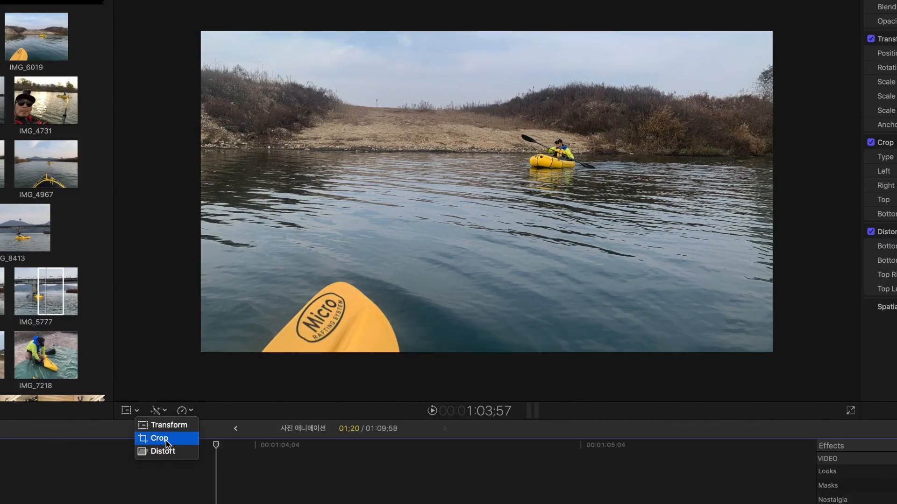
pyautogui.click(166, 441)
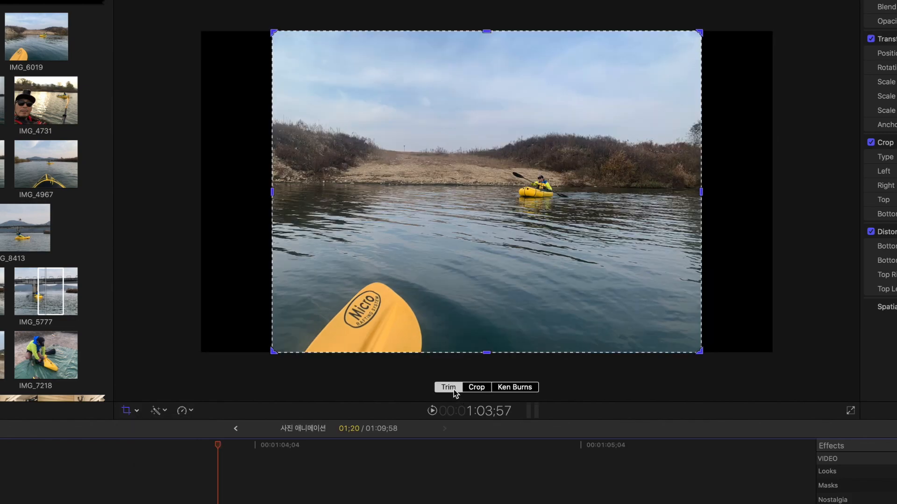
pyautogui.click(481, 393)
pyautogui.click(515, 390)
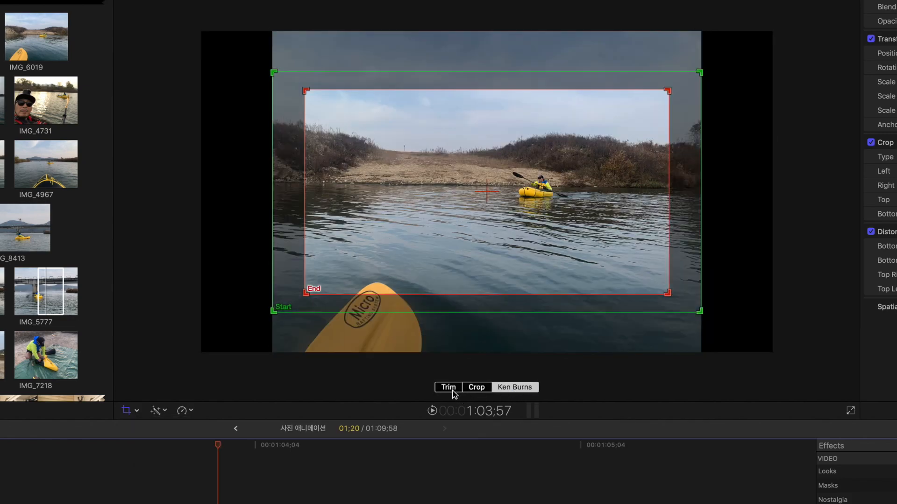
pyautogui.click(447, 387)
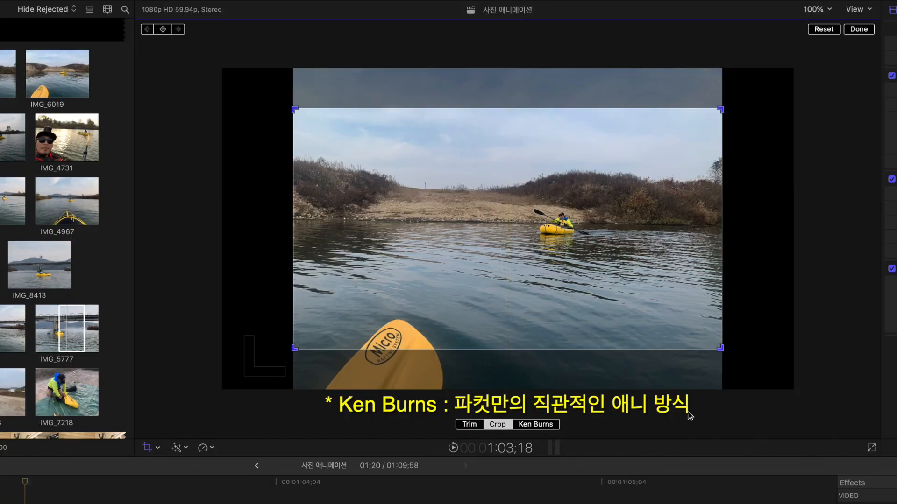
# Step: Apply Ken Burns with its default start and end frames to IMG_7459 and play the clip
pyautogui.click(536, 425)
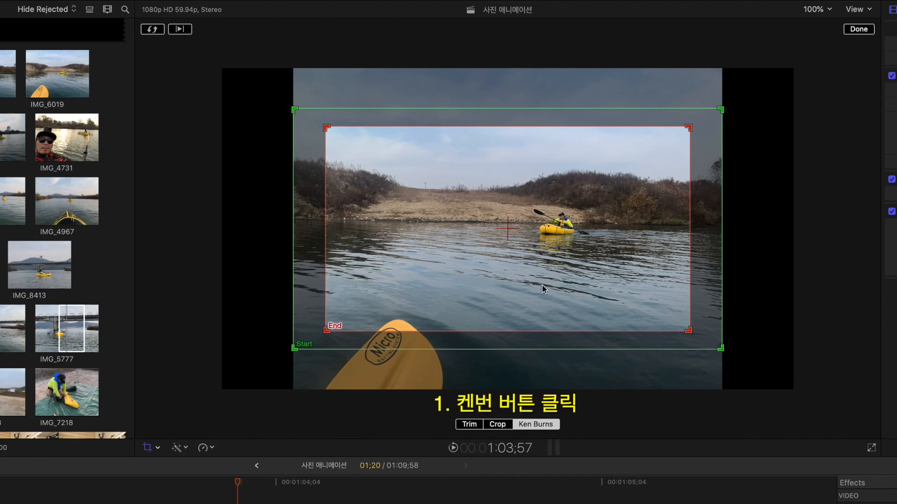
pyautogui.click(859, 29)
pyautogui.press('/')
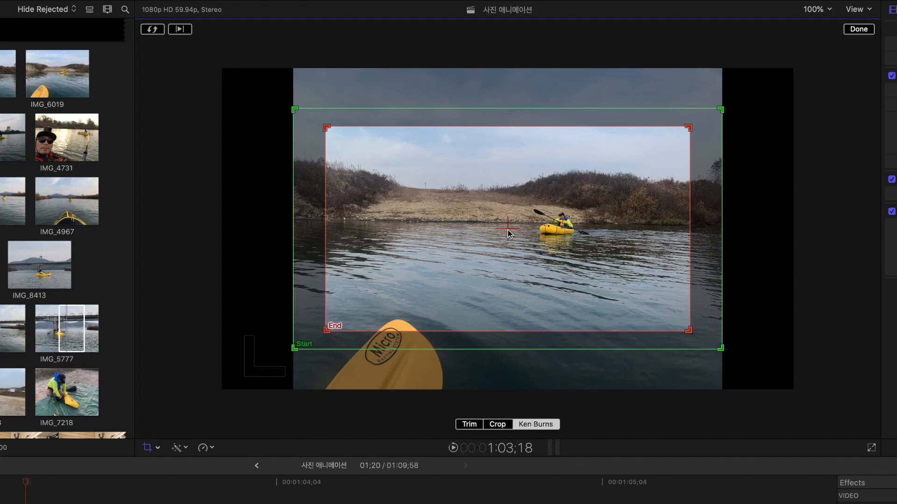
# Step: Shrink the Ken Burns End frame of IMG_7459 and centre it around the yellow kayak, finish the crop and play it back
pyautogui.moveTo(512, 232); pyautogui.dragTo(557, 231)
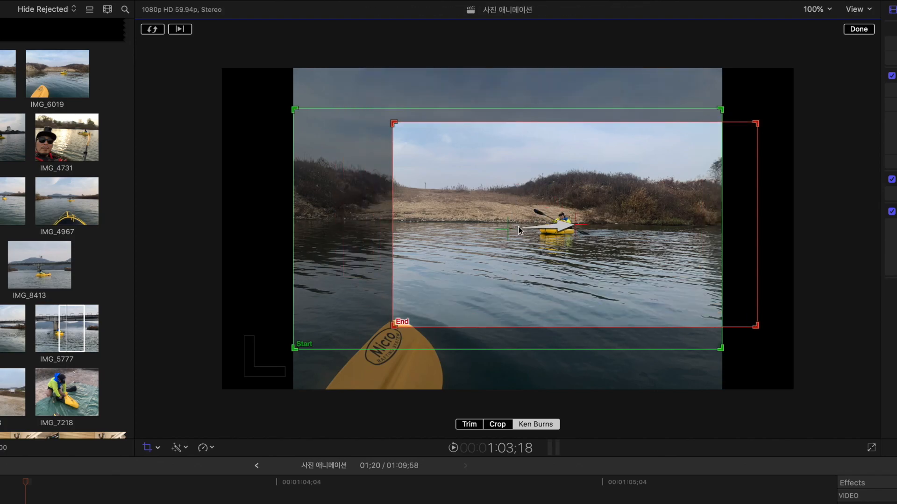
pyautogui.moveTo(610, 237); pyautogui.dragTo(442, 298)
pyautogui.moveTo(367, 267); pyautogui.dragTo(534, 188)
pyautogui.moveTo(393, 316); pyautogui.dragTo(505, 238)
pyautogui.moveTo(607, 197); pyautogui.dragTo(588, 195)
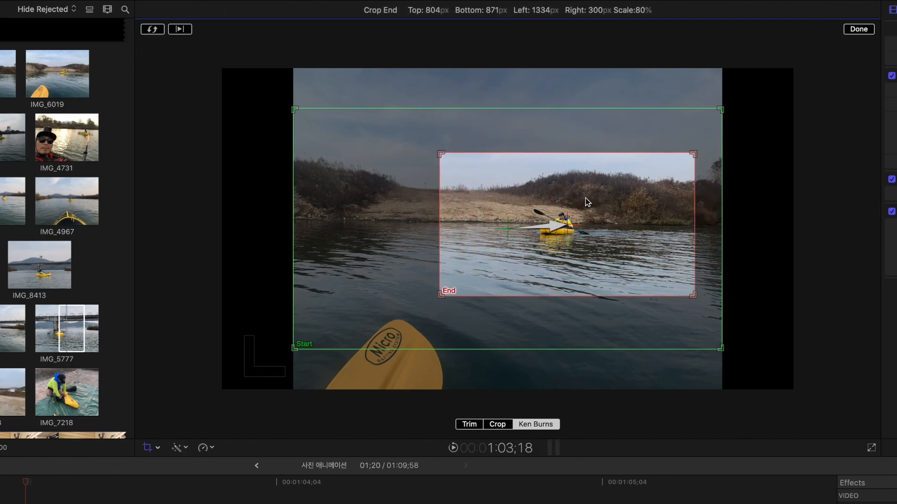
pyautogui.moveTo(699, 152); pyautogui.dragTo(617, 190)
pyautogui.moveTo(491, 270); pyautogui.dragTo(539, 244)
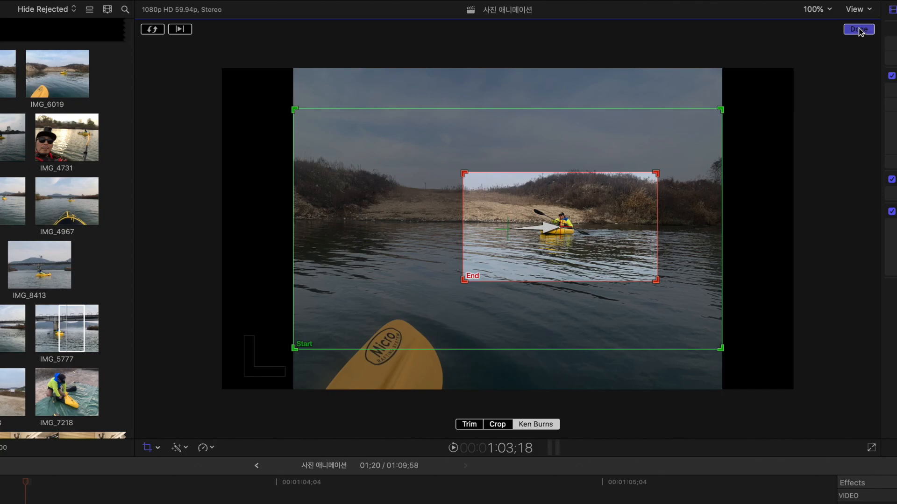
pyautogui.click(858, 29)
pyautogui.press('space')
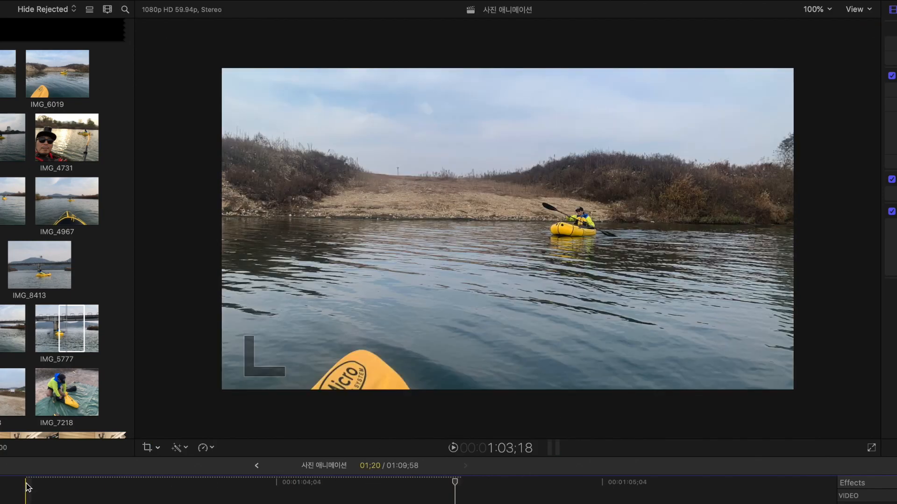
pyautogui.click(26, 485)
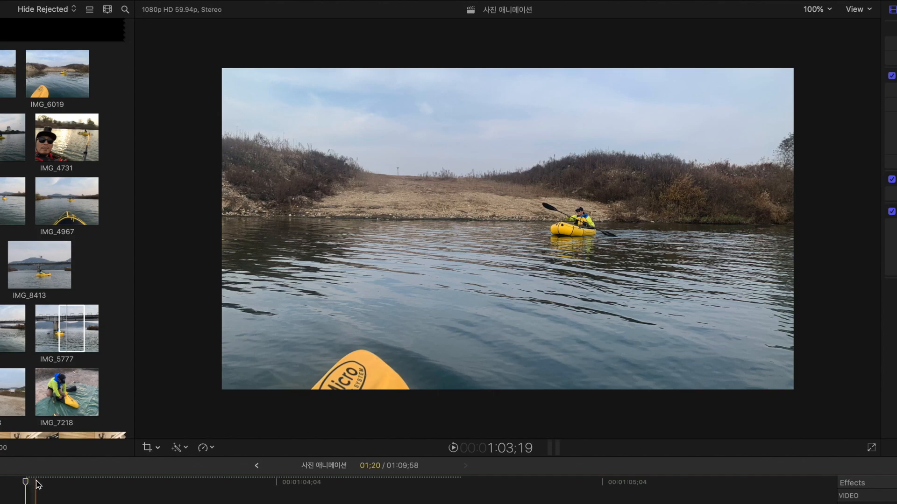
# Step: Swap the Ken Burns start and end frames so IMG_7459 zooms out from the yellow kayak, and play it back
pyautogui.click(147, 447)
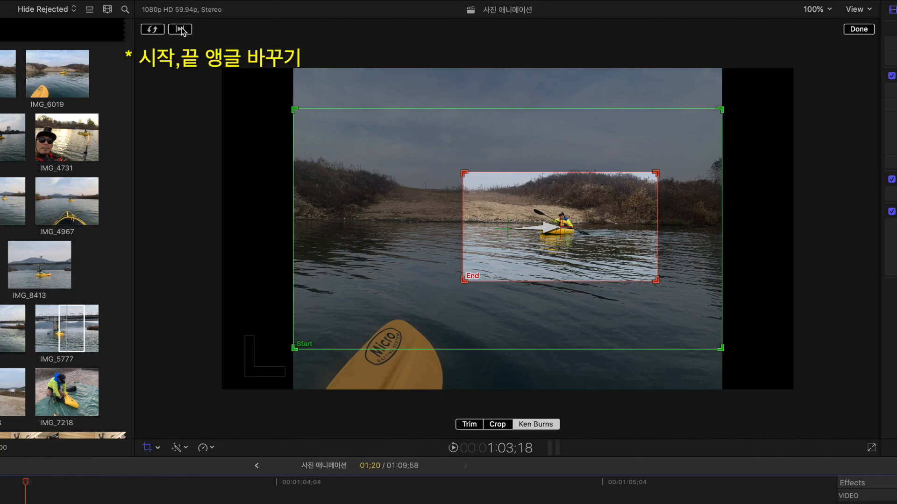
pyautogui.click(152, 29)
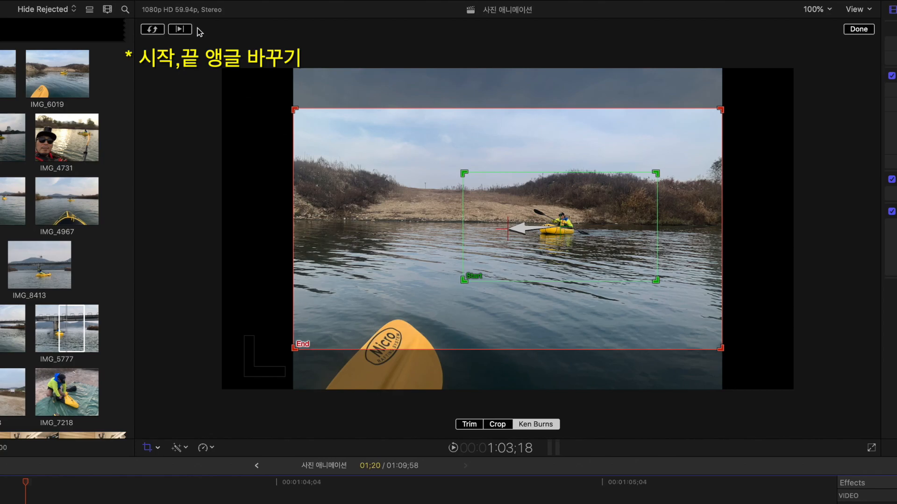
pyautogui.click(152, 29)
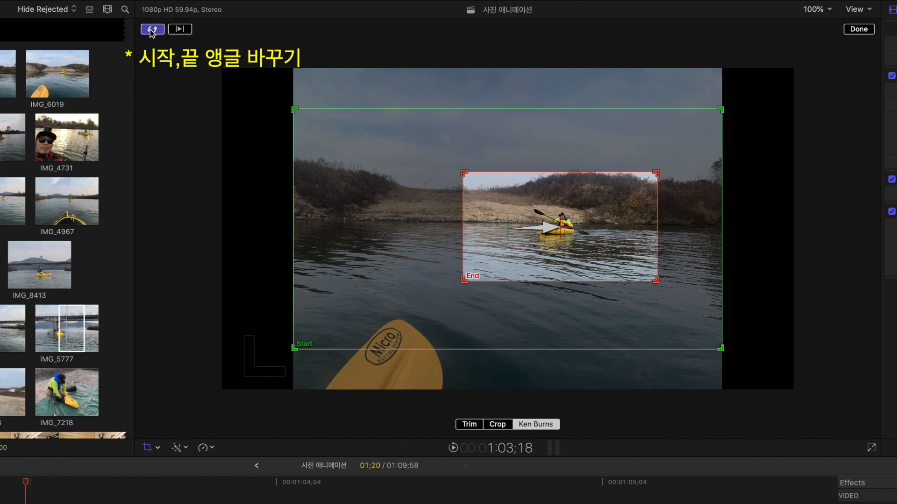
pyautogui.click(151, 30)
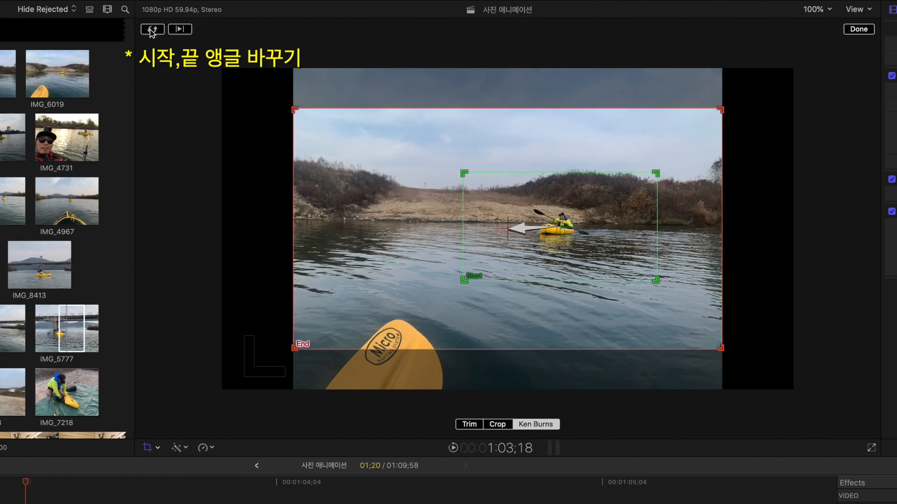
pyautogui.click(858, 29)
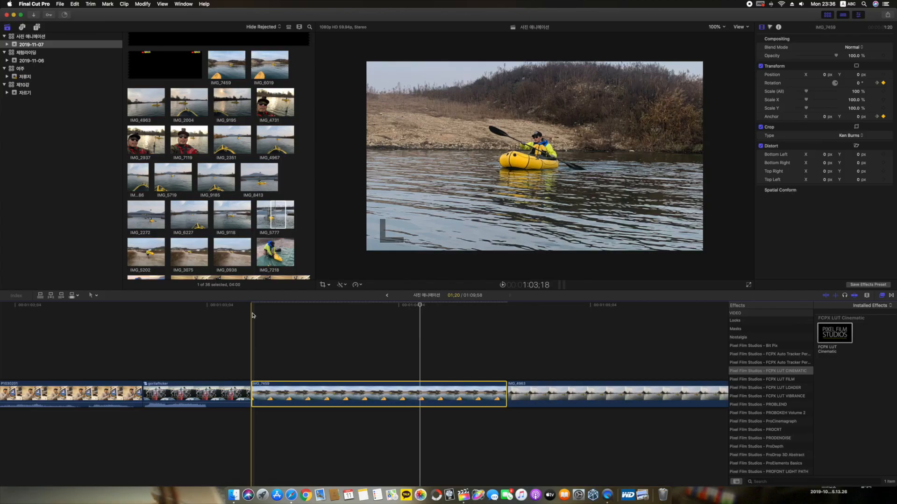
pyautogui.press('space')
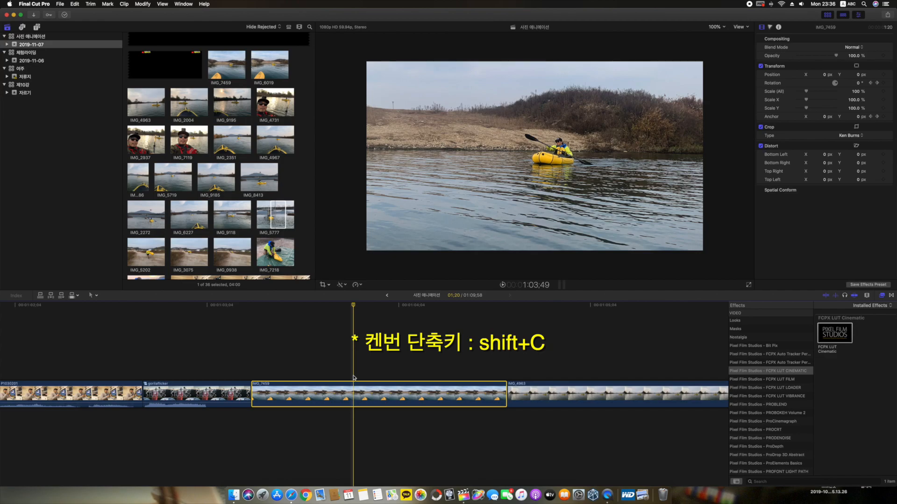
# Step: Try the Linear easing option for the Ken Burns movement of IMG_7459 and play the clip back
pyautogui.hotkey('shift', 'c')
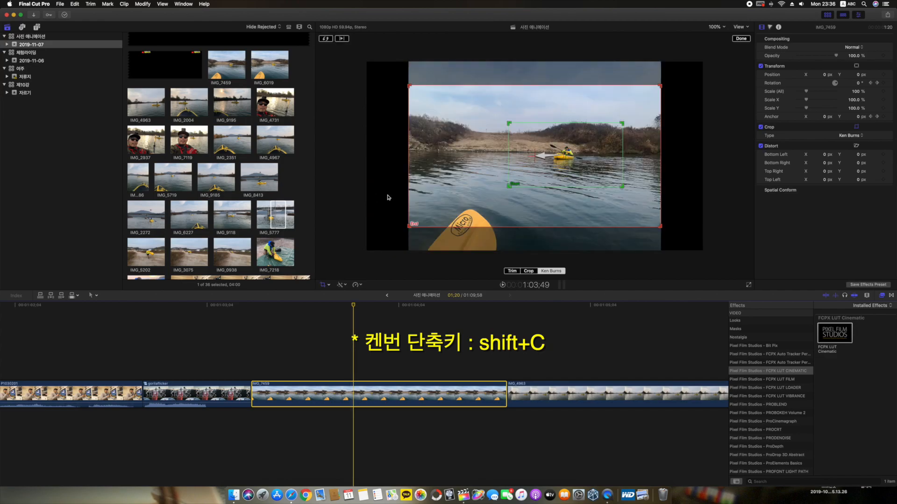
pyautogui.rightClick(574, 179)
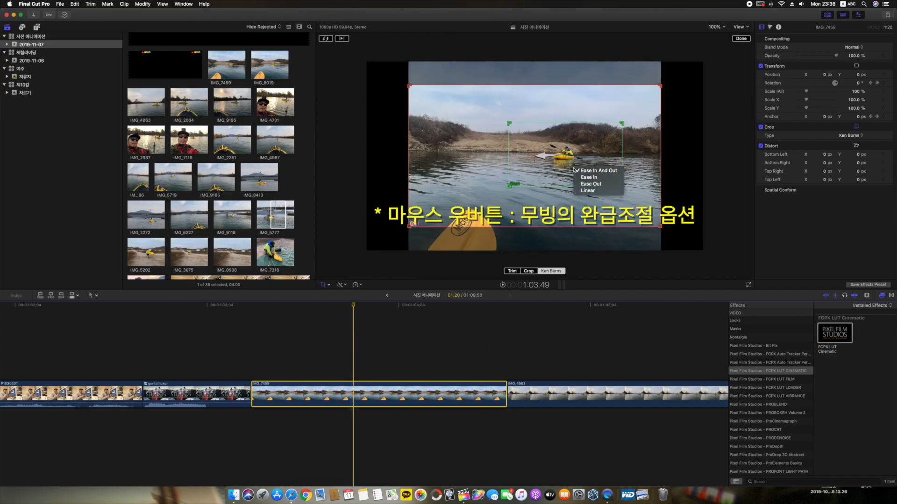
pyautogui.click(496, 161)
pyautogui.rightClick(489, 150)
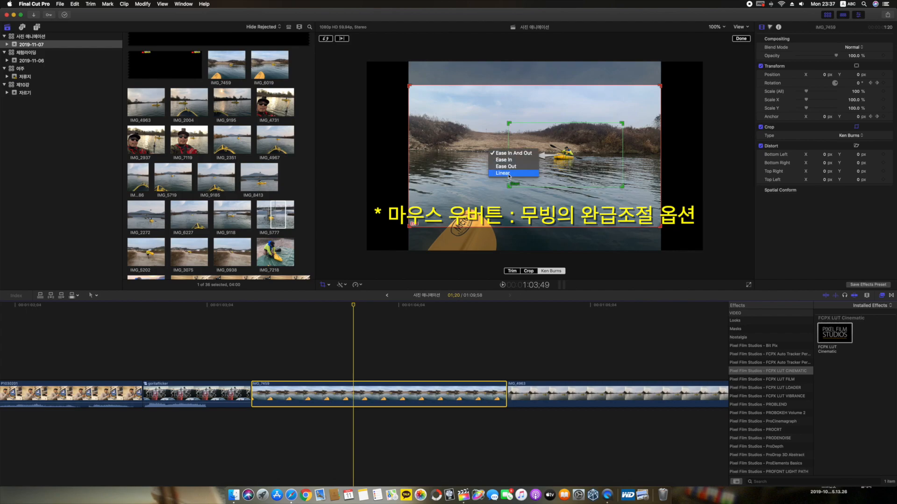
pyautogui.click(509, 175)
pyautogui.rightClick(489, 151)
pyautogui.click(495, 150)
pyautogui.press('space')
pyautogui.press('space')
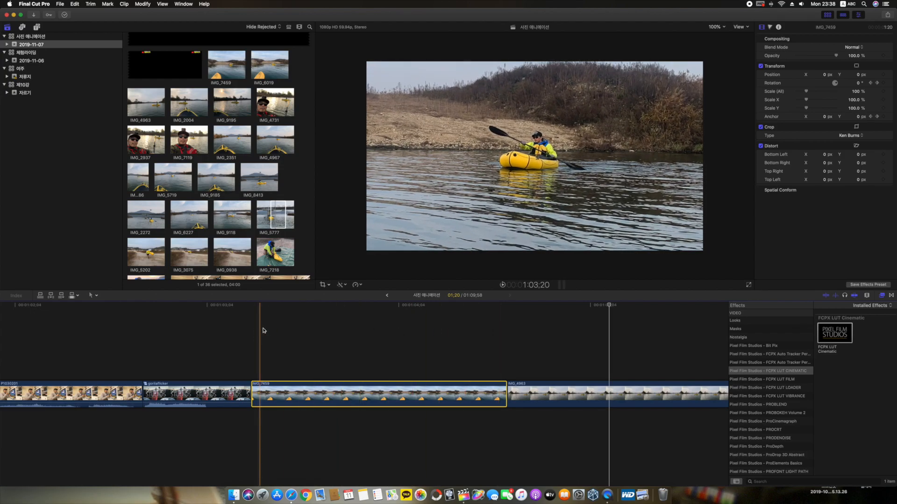
pyautogui.click(369, 334)
pyautogui.hotkey('shift', 'c')
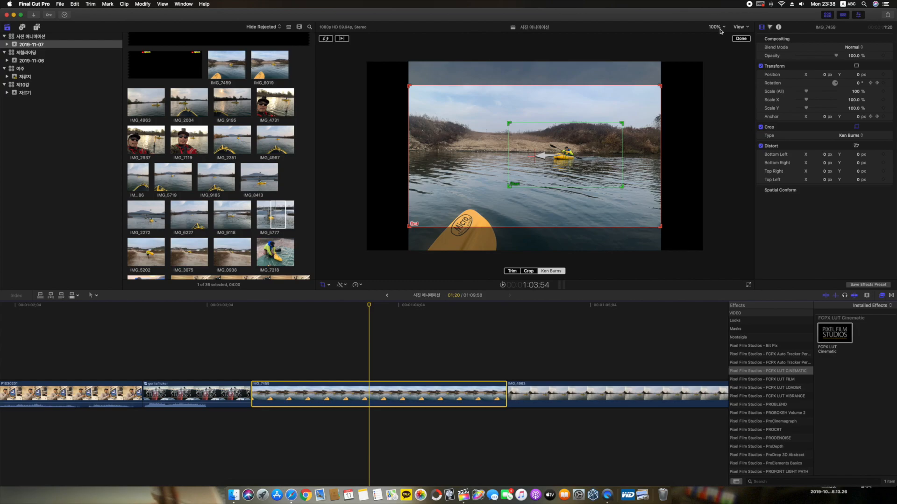
pyautogui.click(742, 41)
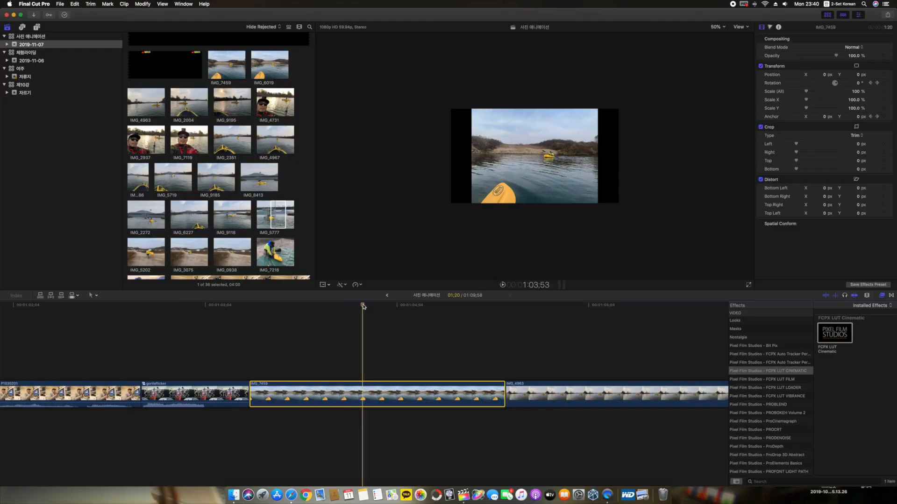
# Step: Scale IMG_7459 up uniformly to 133.13 % with Transform so the photo fills the full frame width
pyautogui.moveTo(363, 306); pyautogui.dragTo(369, 306)
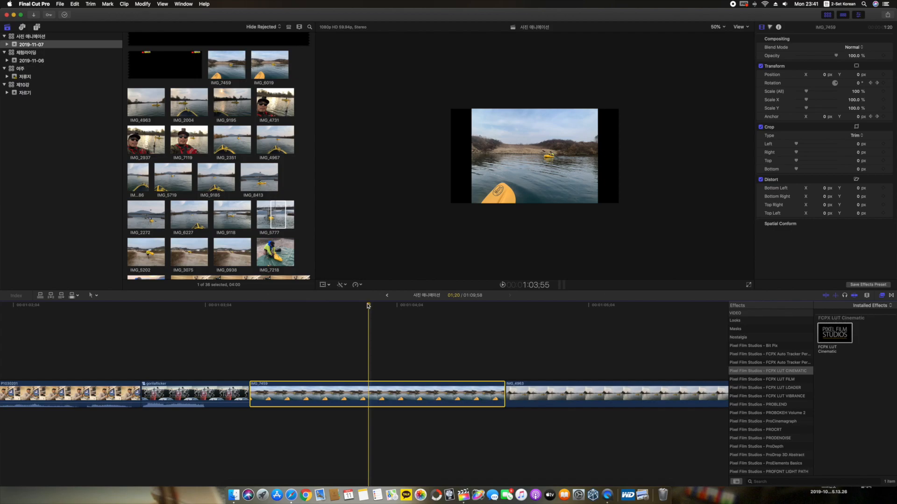
pyautogui.hotkey('shift', 't')
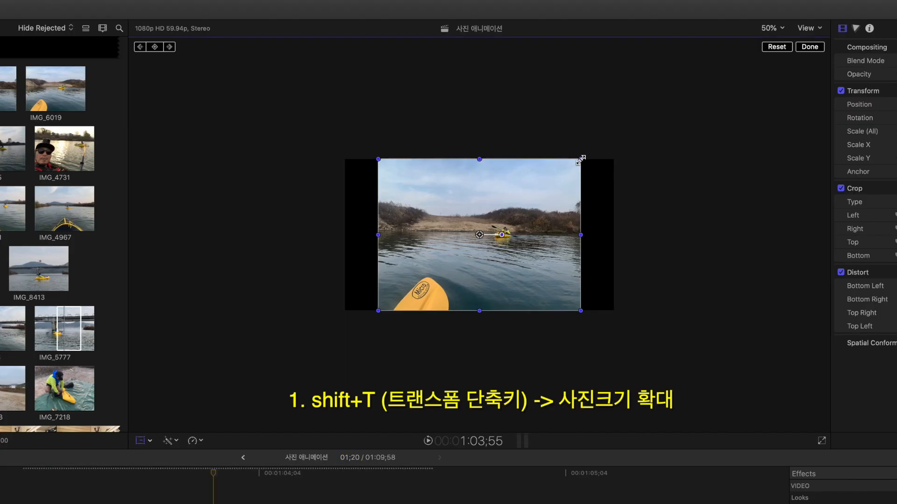
pyautogui.moveTo(580, 159); pyautogui.dragTo(614, 135)
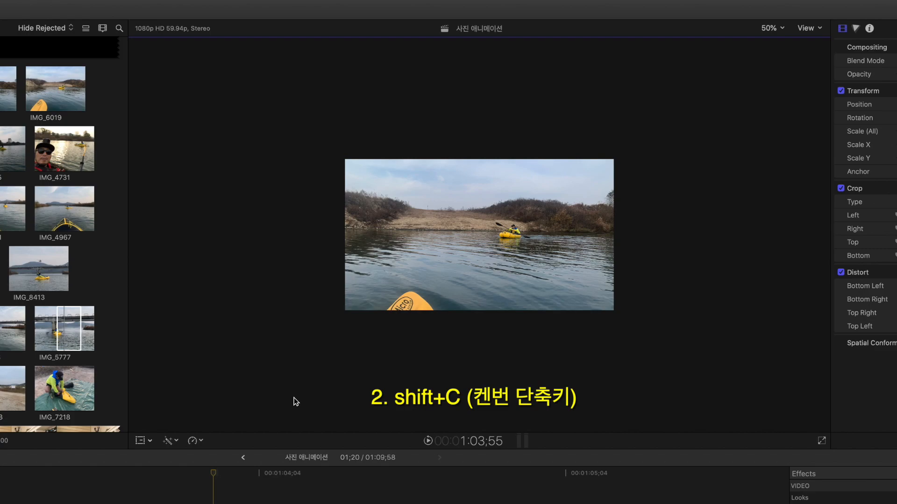
# Step: Apply Ken Burns to IMG_7459 with a full-width Start frame and a slightly smaller, centred End frame, and finish the crop
pyautogui.hotkey('shift', 'c')
pyautogui.click(504, 418)
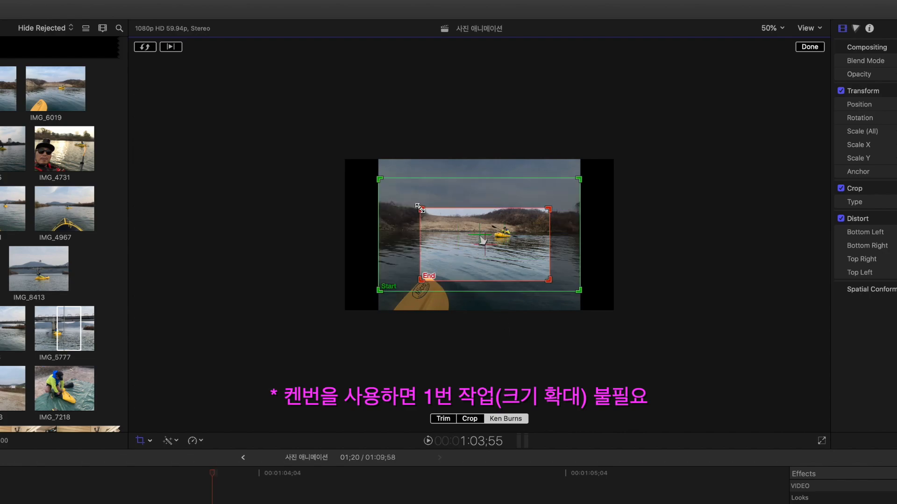
pyautogui.moveTo(420, 209); pyautogui.dragTo(397, 183)
pyautogui.moveTo(477, 236); pyautogui.dragTo(485, 234)
pyautogui.moveTo(560, 195); pyautogui.dragTo(563, 188)
pyautogui.moveTo(484, 237); pyautogui.dragTo(482, 237)
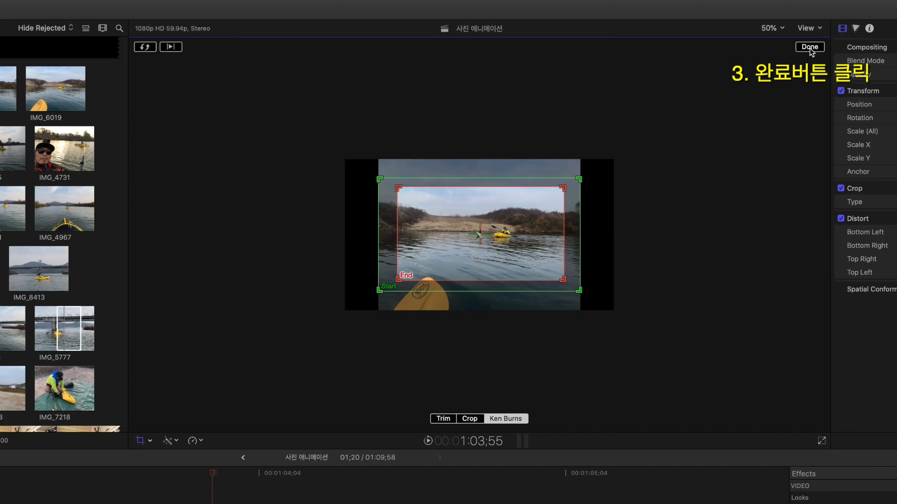
pyautogui.click(810, 48)
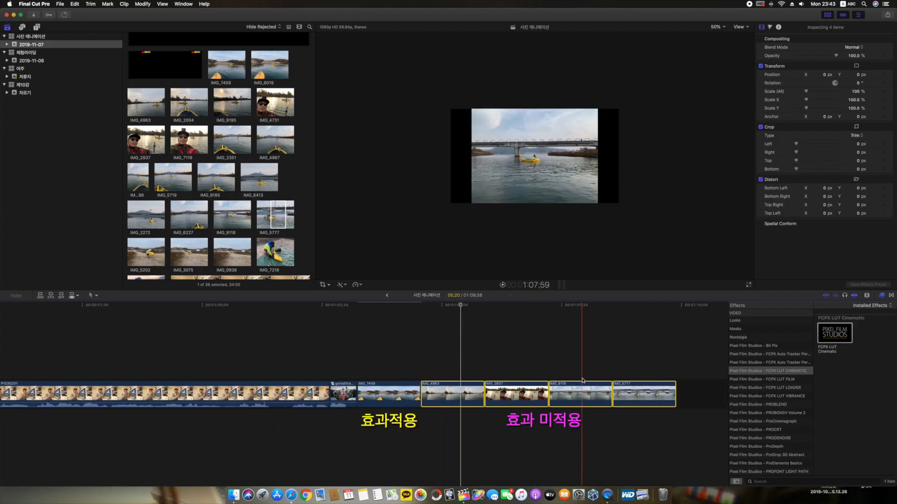
# Step: Paste IMG_7459's rotation, scale, anchor and crop attributes onto IMG_4963, IMG_2937, IMG_9118 and IMG_5777 with Stretch to Fit timing, and play them
pyautogui.hscroll(-1, 584, 377)
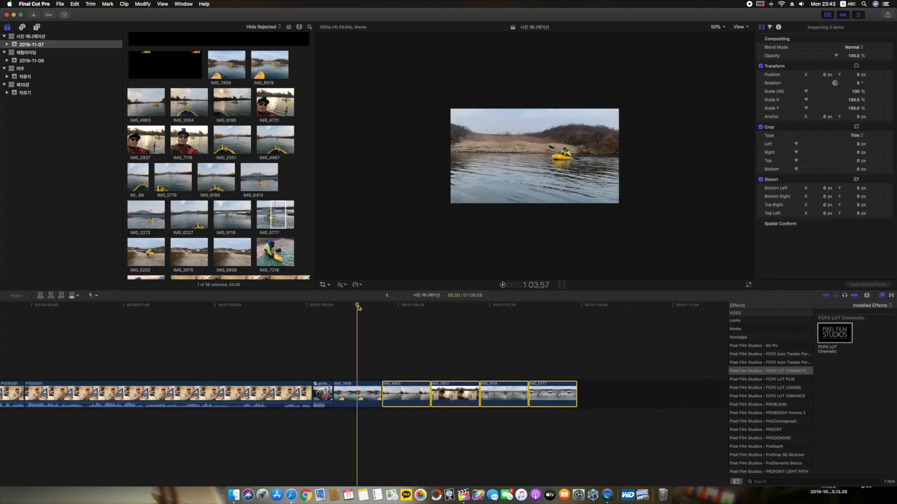
pyautogui.click(361, 385)
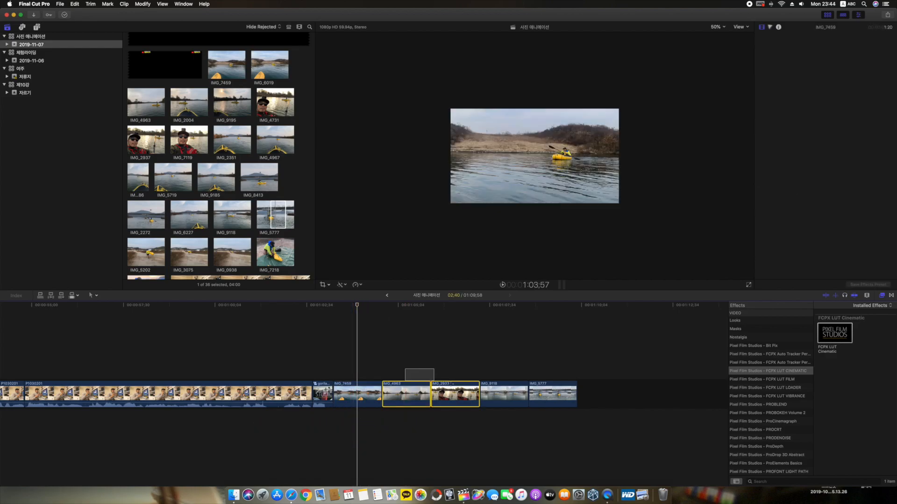
pyautogui.moveTo(405, 369); pyautogui.dragTo(556, 403)
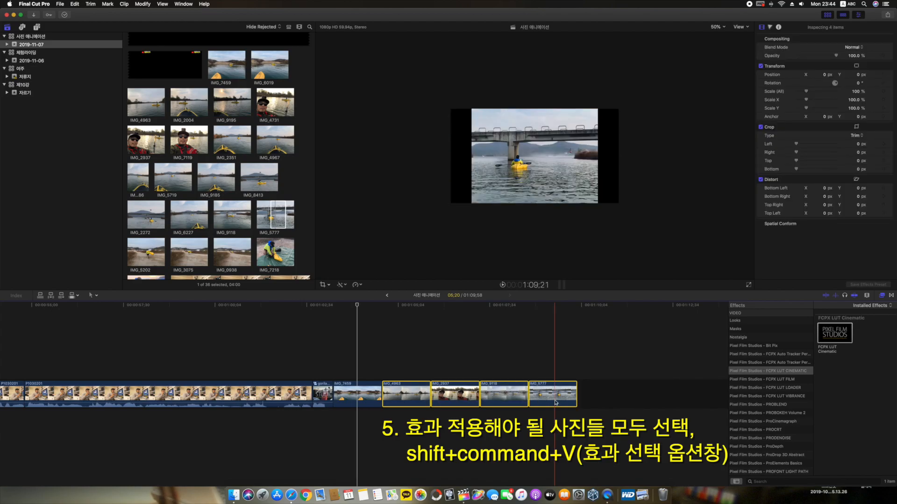
pyautogui.press('shift+super+v')
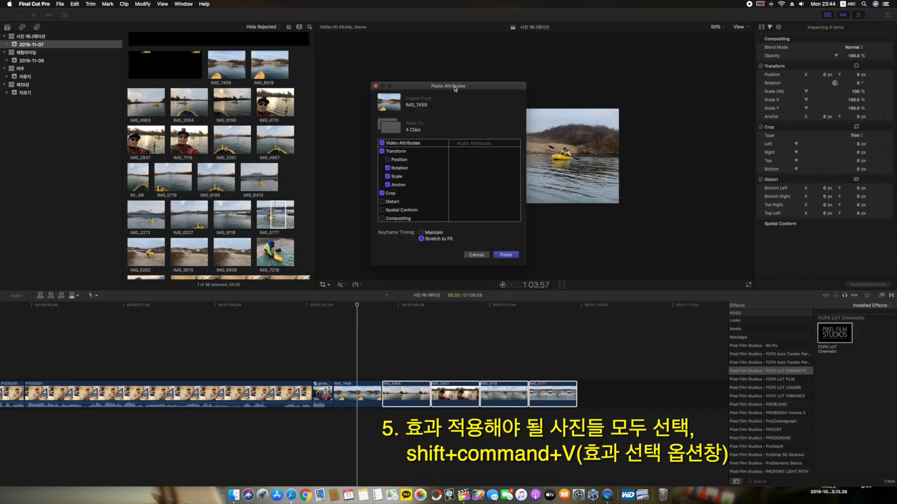
pyautogui.moveTo(448, 87); pyautogui.dragTo(441, 92)
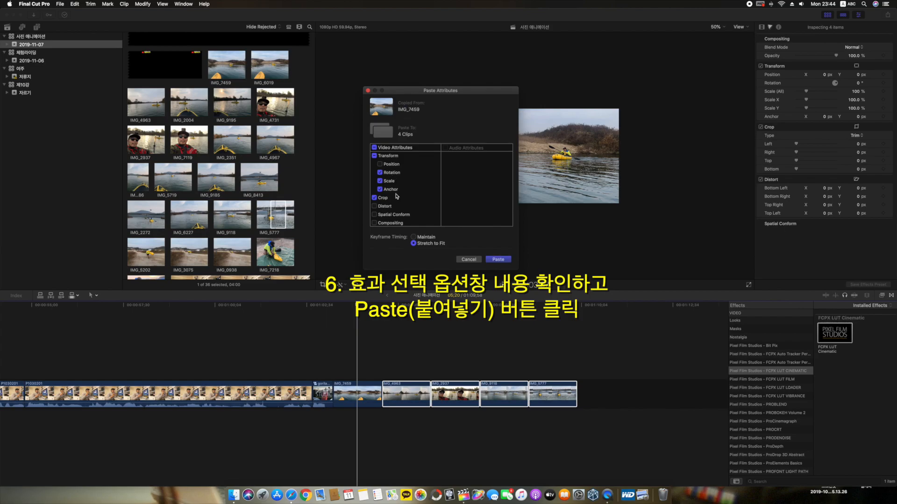
pyautogui.click(498, 260)
pyautogui.press('space')
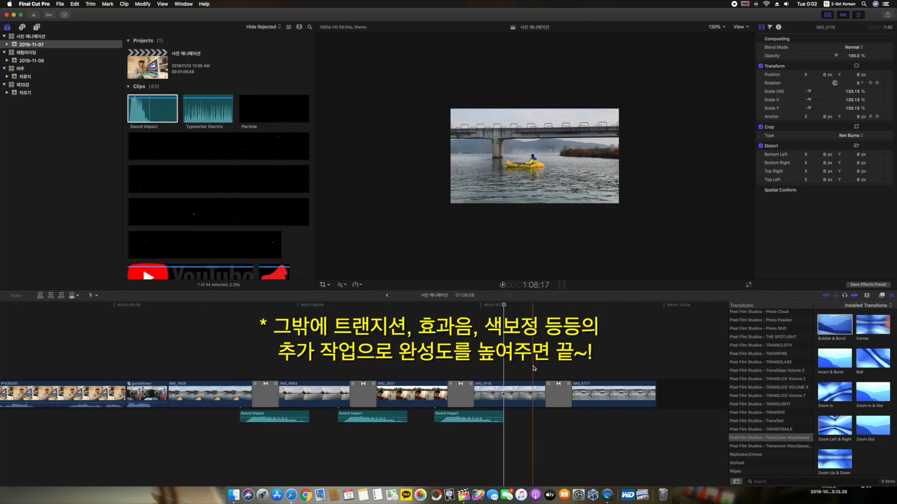
# Step: Connect the Sword Impact sound under the transition between IMG_9118 and IMG_5777 and play the photo sequence
pyautogui.press('q')
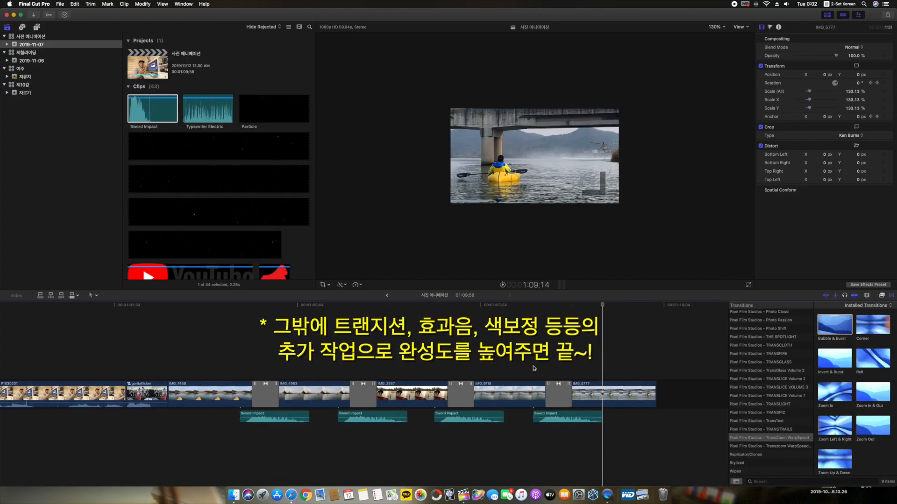
pyautogui.press('space')
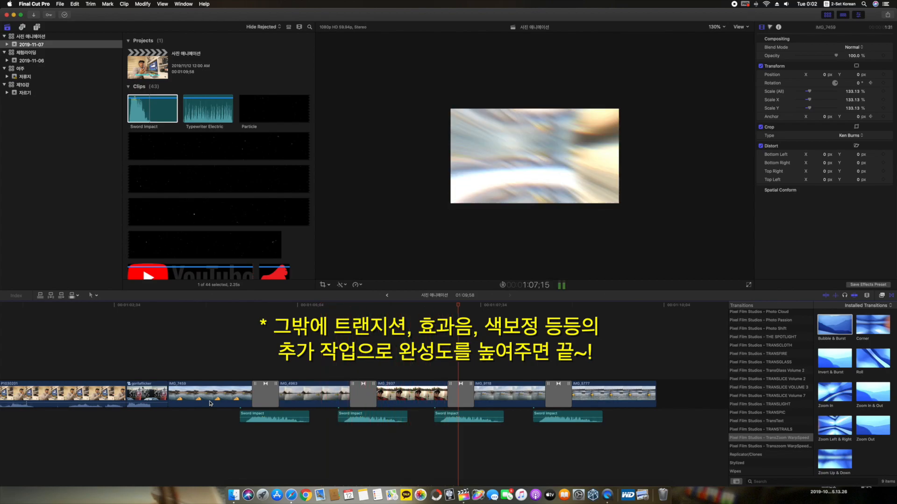
pyautogui.press('space')
# Step: Delete the Sword Impact clips under the last three transitions and replace them with copies of the first one
pyautogui.moveTo(631, 438); pyautogui.dragTo(356, 416)
pyautogui.press('Delete')
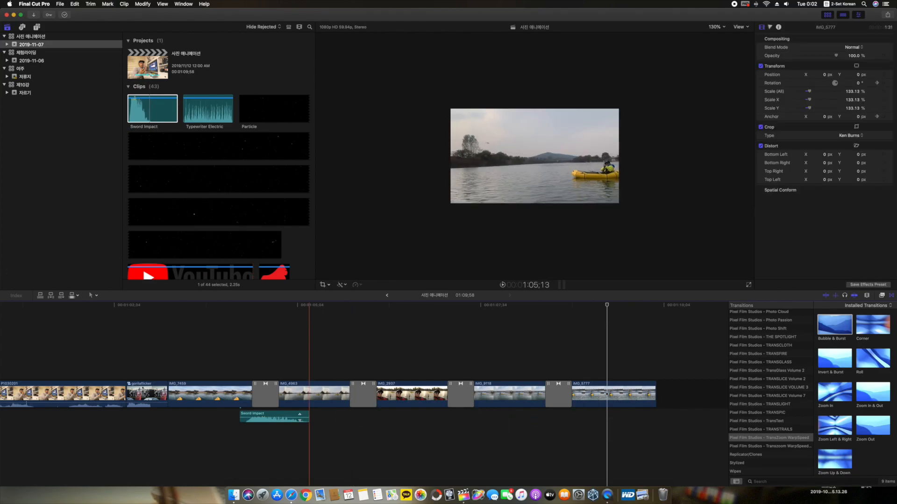
pyautogui.moveTo(269, 416); pyautogui.dragTo(546, 416)
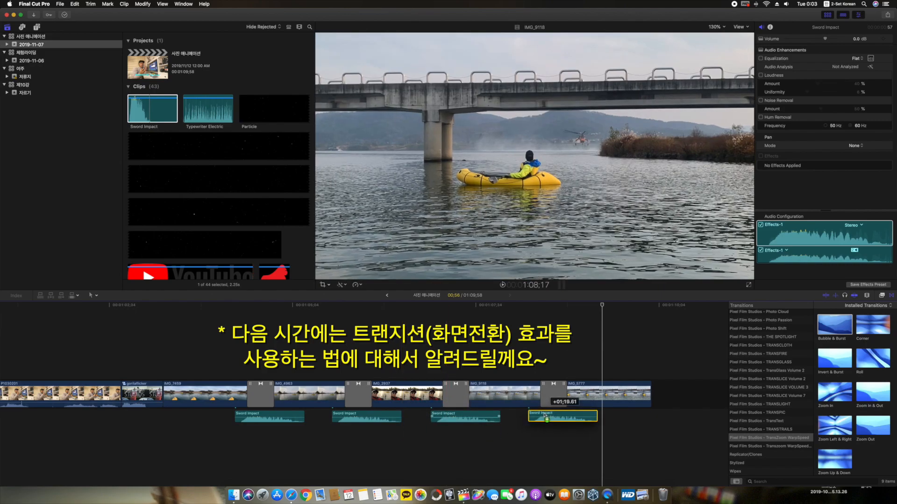